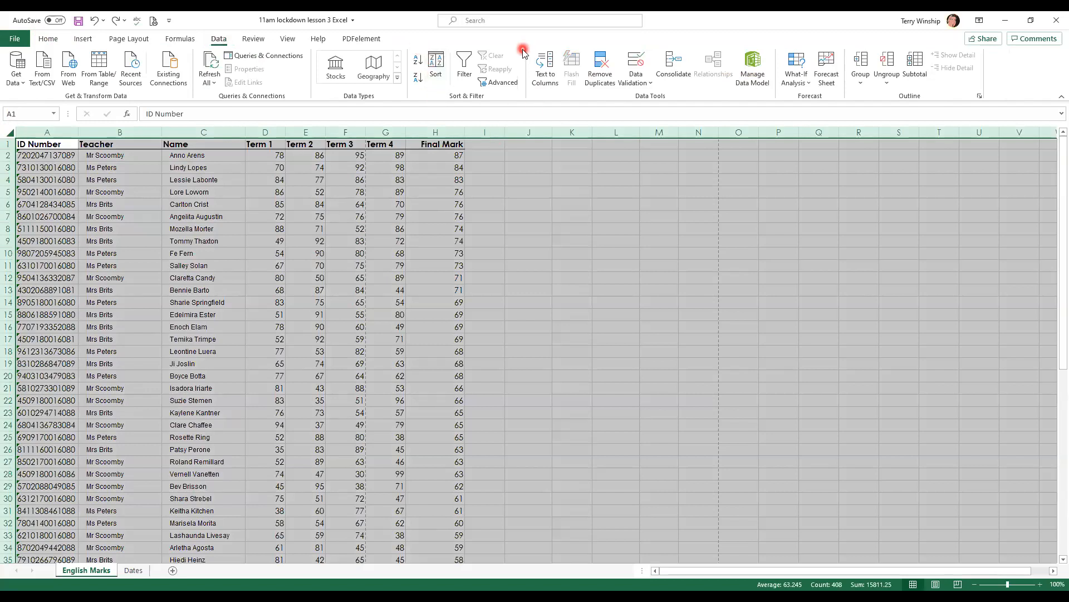
# Sort the English Marks data by Teacher A to Z, with a second level by Name A to Z
pyautogui.click(439, 64)
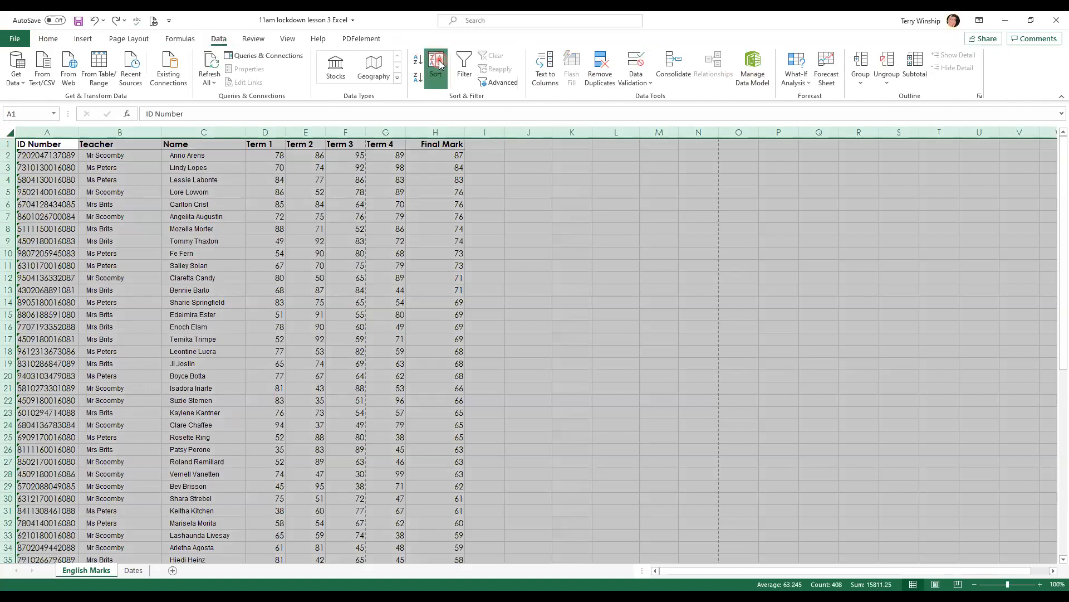
pyautogui.click(204, 257)
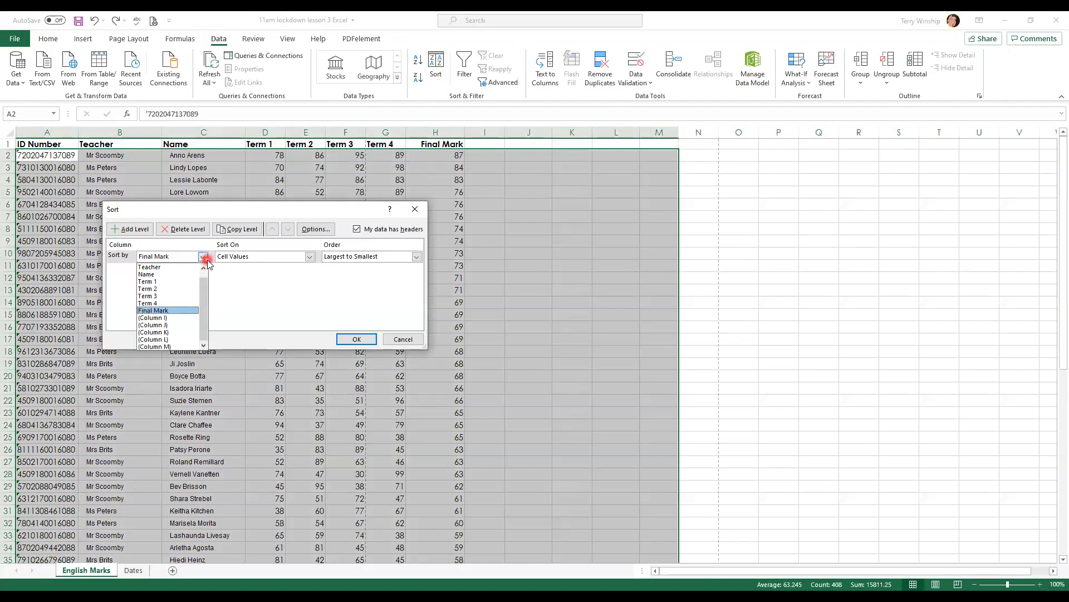
pyautogui.click(171, 268)
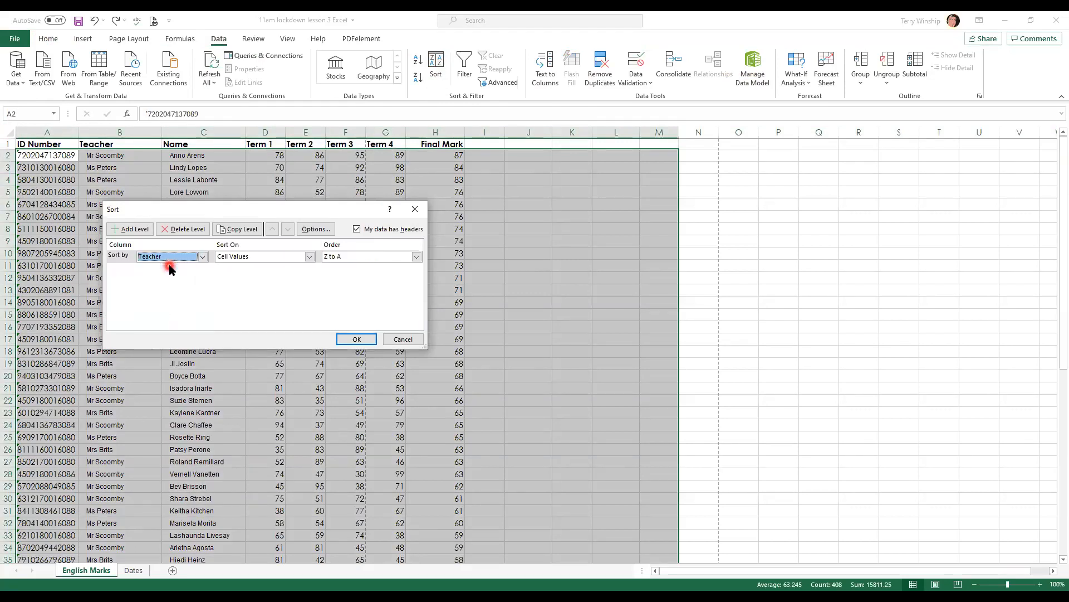
pyautogui.click(130, 229)
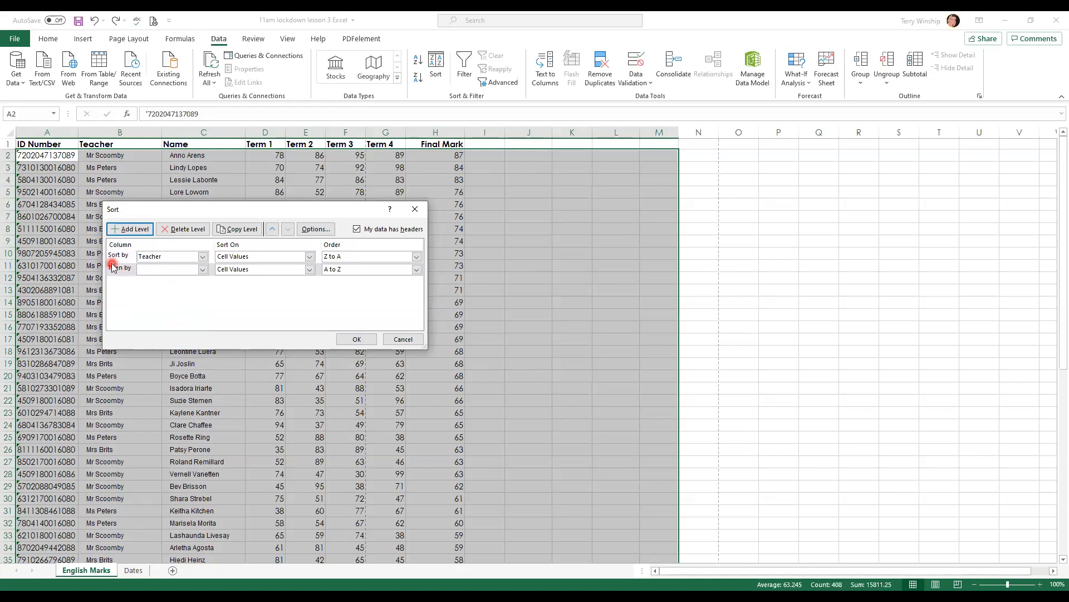
pyautogui.click(204, 269)
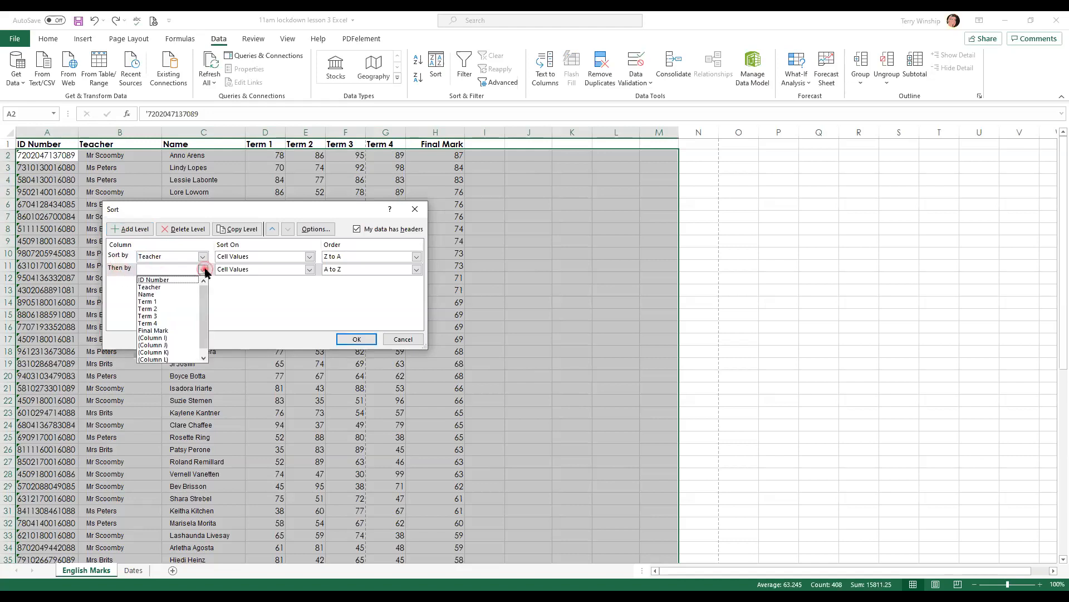
pyautogui.click(184, 293)
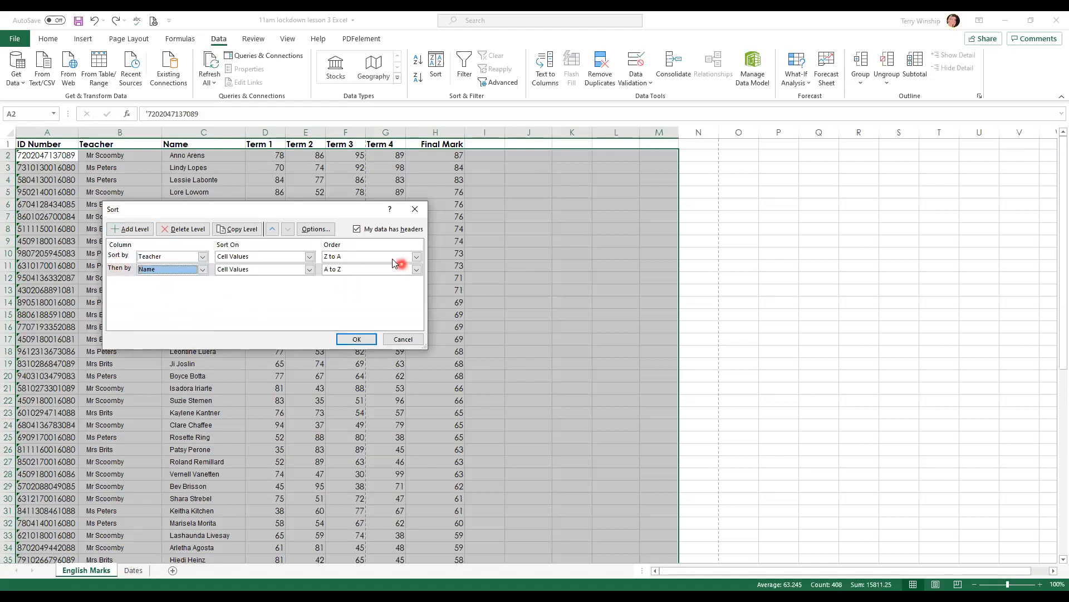
pyautogui.click(416, 257)
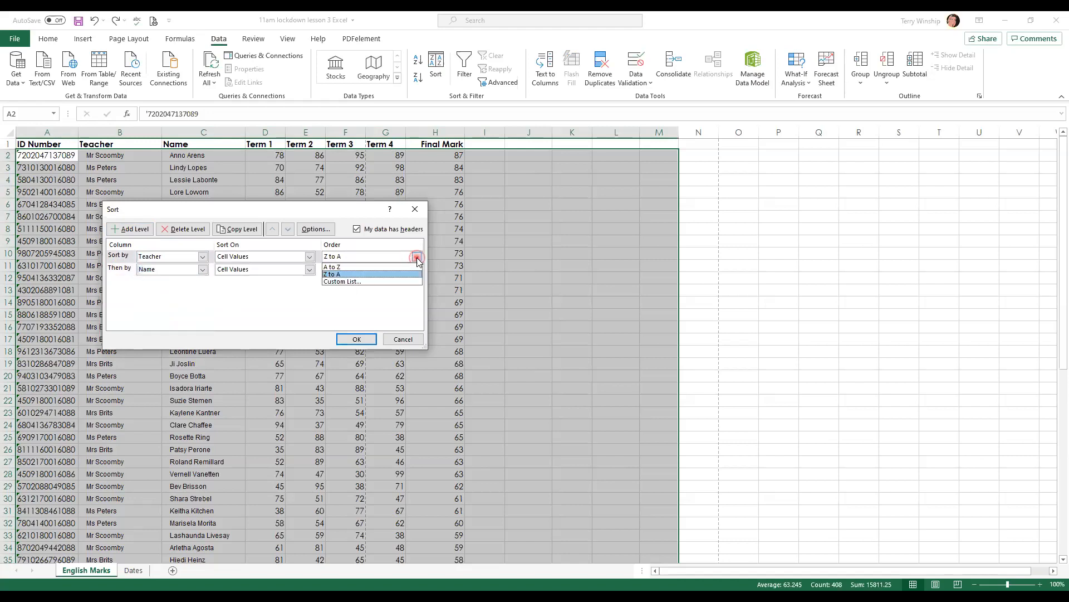
pyautogui.click(384, 264)
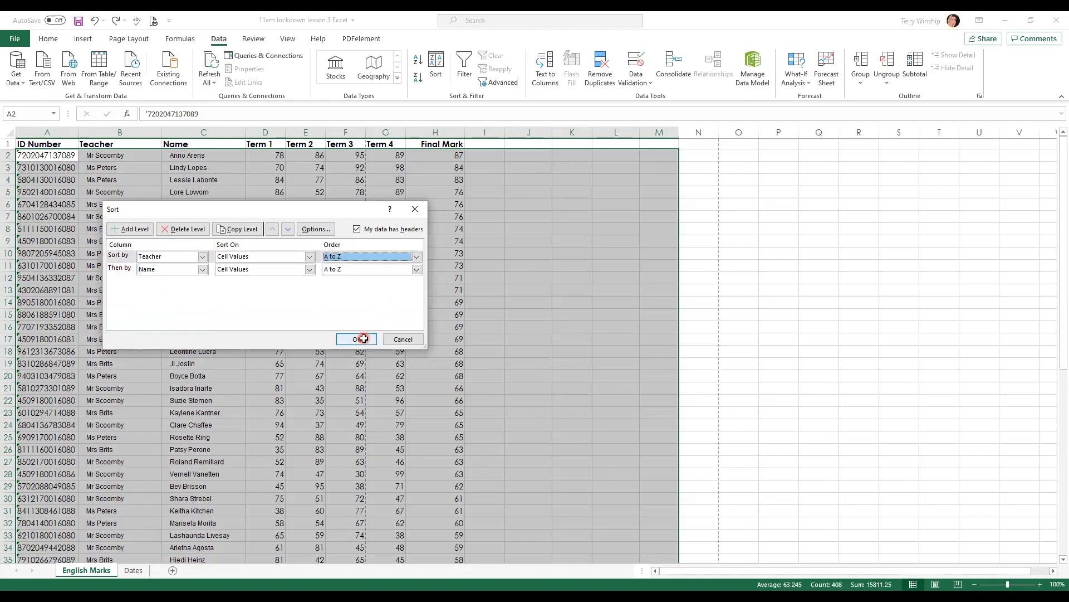
pyautogui.click(363, 338)
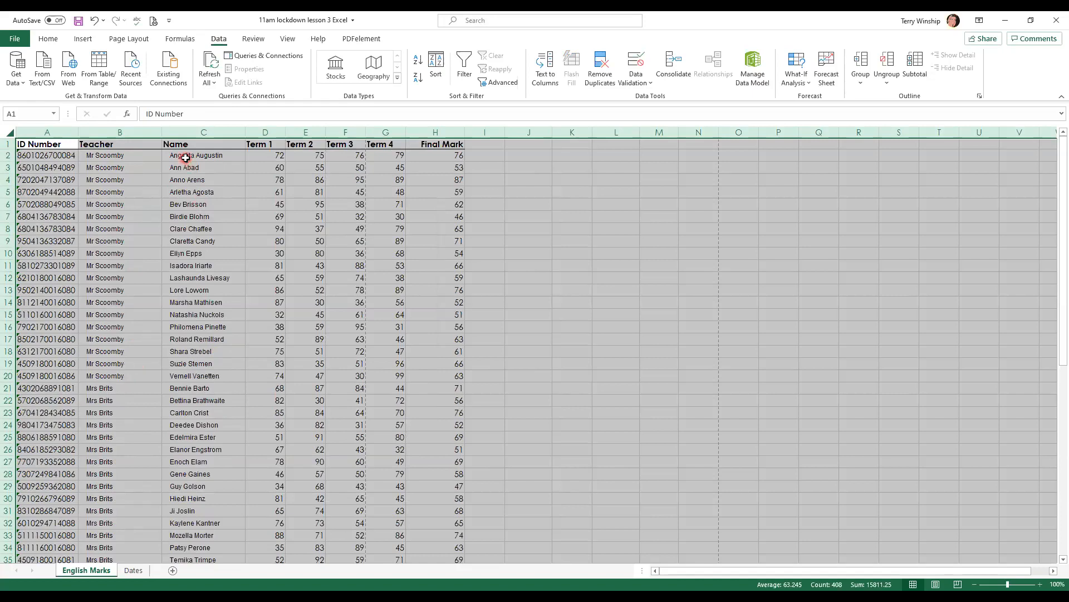
pyautogui.click(620, 254)
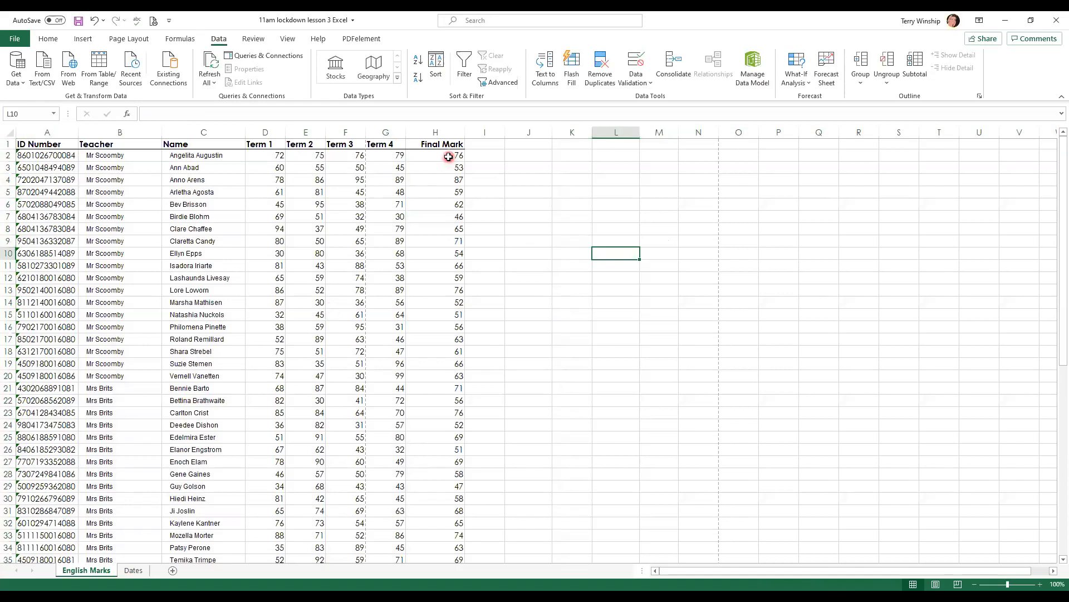
# Re-sort the whole sheet by Final Mark only, Largest to Smallest, removing the extra sort level
pyautogui.click(10, 133)
pyautogui.click(48, 39)
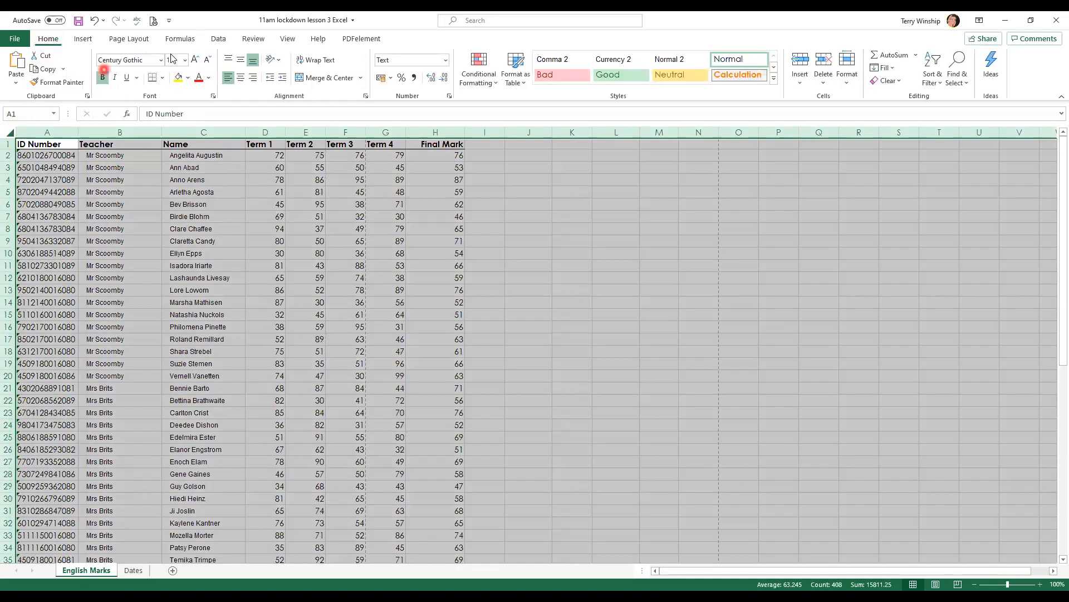
pyautogui.click(217, 41)
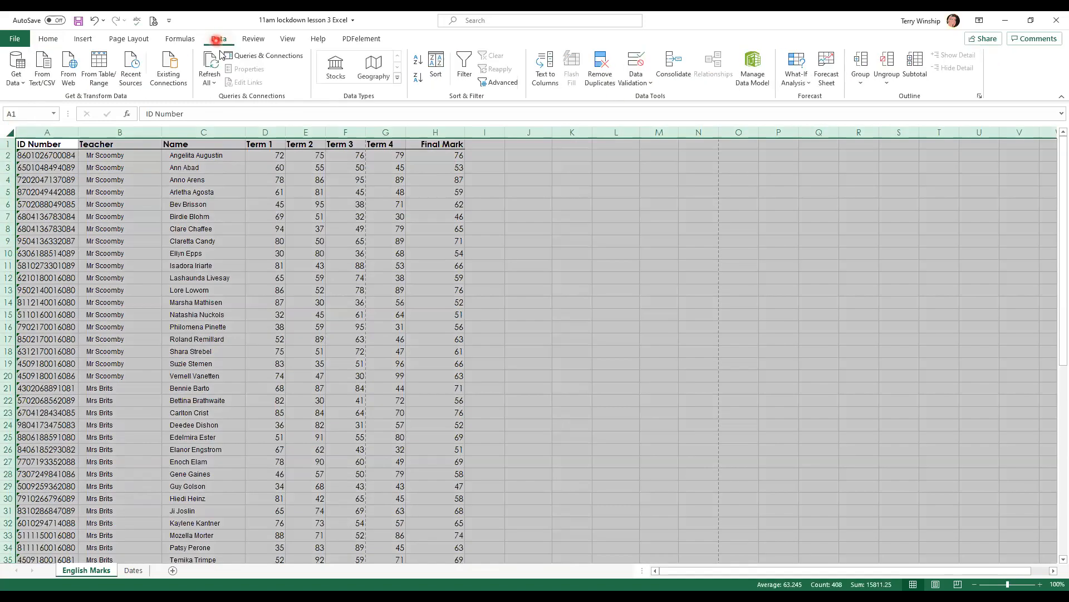
pyautogui.click(437, 65)
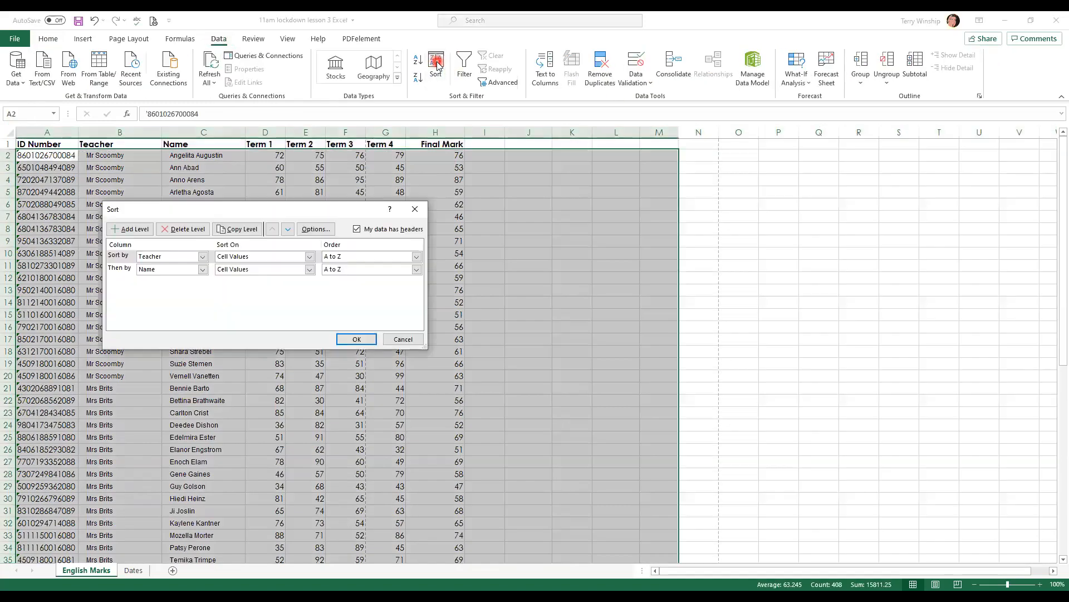
pyautogui.click(188, 229)
pyautogui.click(205, 266)
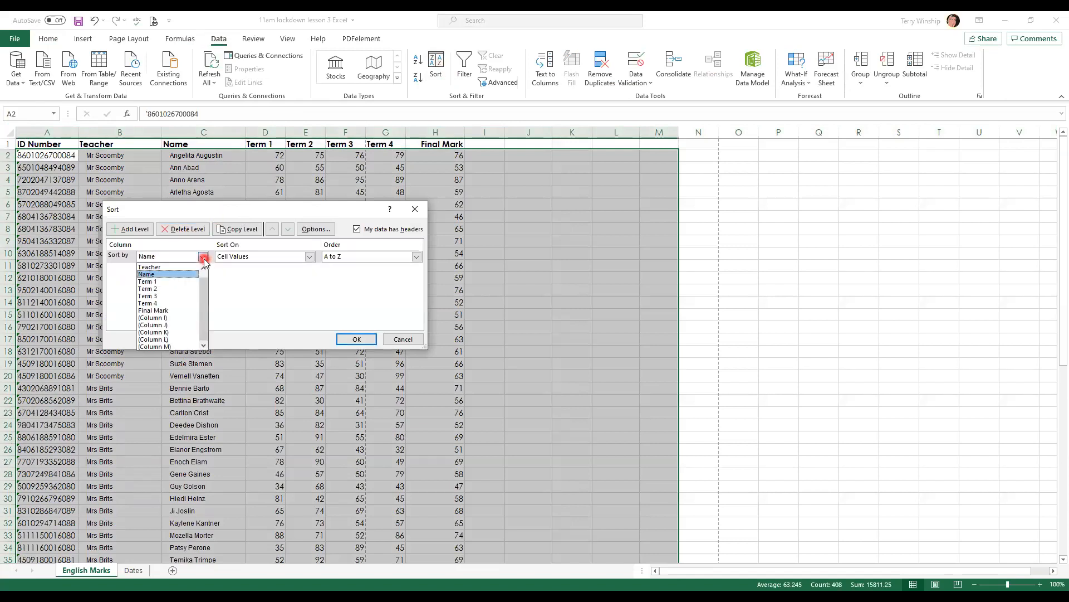
pyautogui.click(171, 313)
pyautogui.click(346, 281)
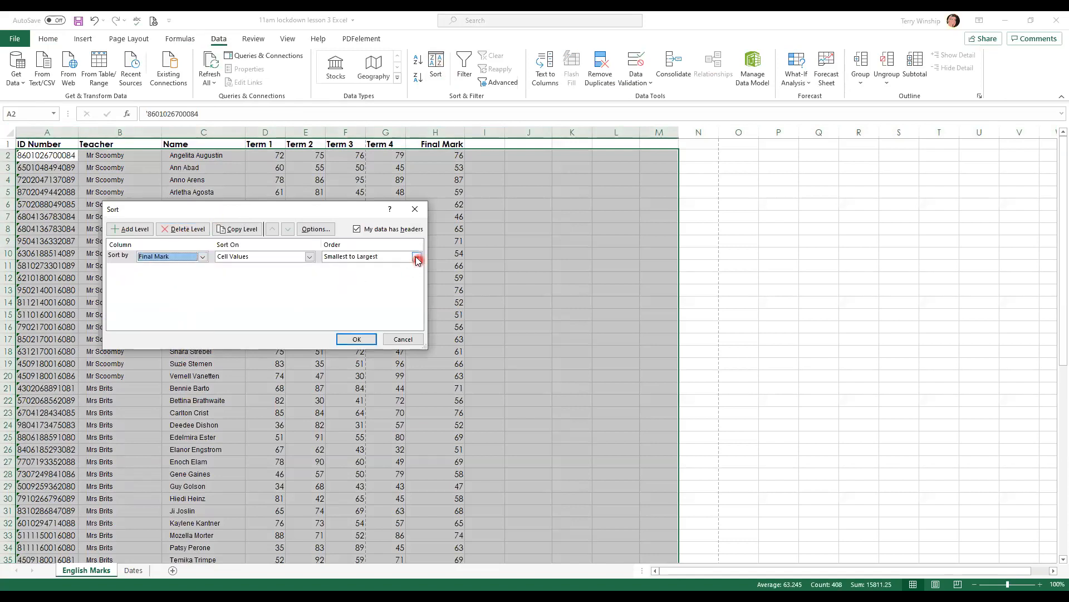
pyautogui.click(417, 256)
pyautogui.click(384, 274)
pyautogui.click(364, 341)
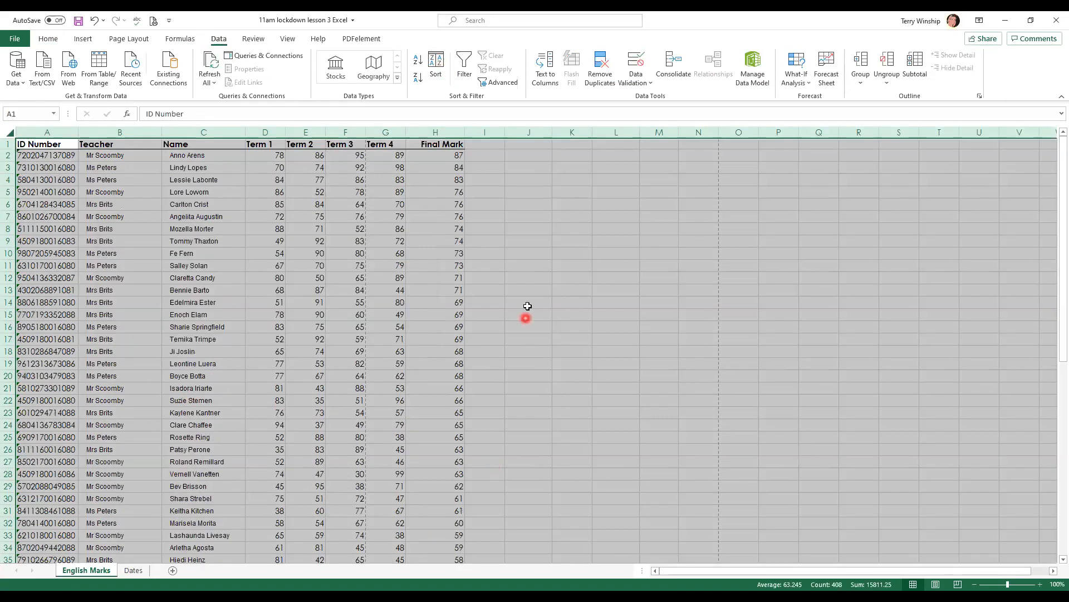
pyautogui.click(529, 294)
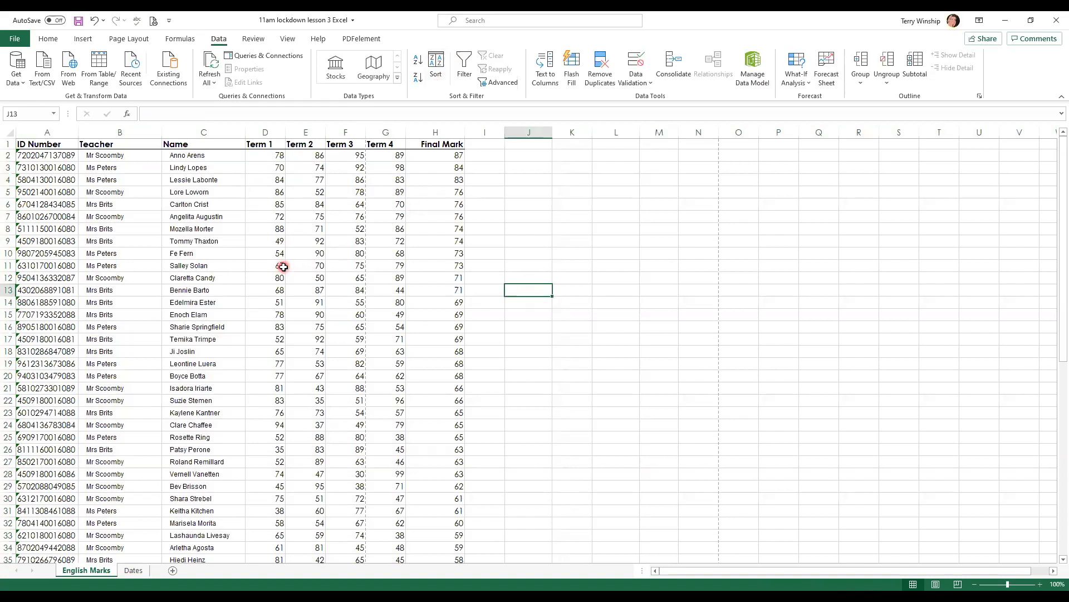
# Convert the marks range A1:H51 into a table with headers
pyautogui.click(44, 146)
pyautogui.hotkey('shift', 'Right')
pyautogui.hotkey('shift', 'Right')
pyautogui.hotkey('shift', 'Right')
pyautogui.hotkey('shift', 'Right')
pyautogui.hotkey('shift', 'Right')
pyautogui.hotkey('shift', 'Right')
pyautogui.hotkey('shift', 'Right')
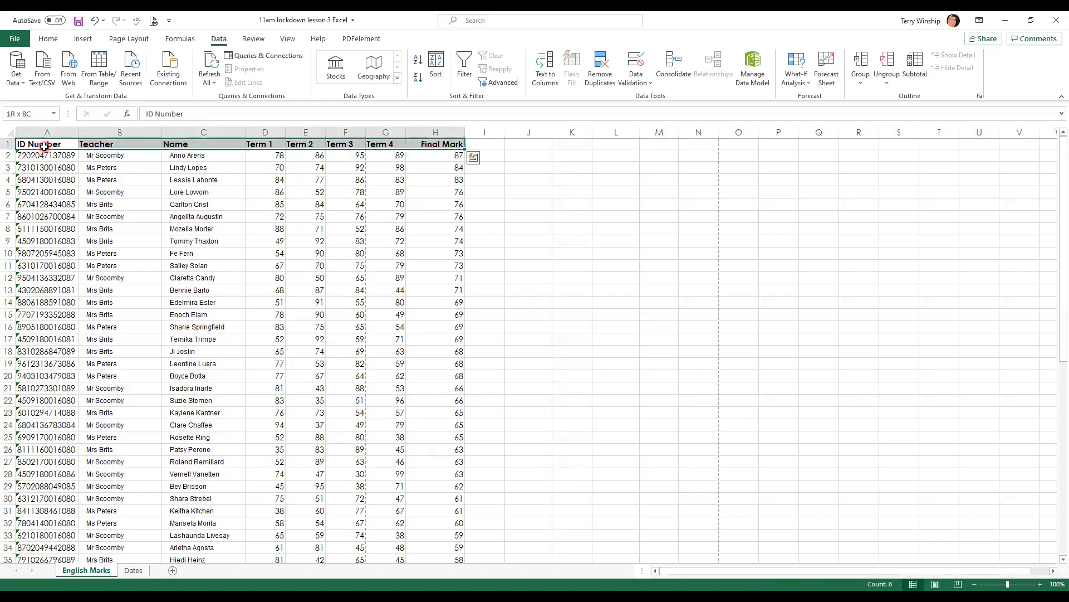
pyautogui.hotkey('shift', 'Down')
pyautogui.hotkey('shift', 'Down')
pyautogui.hotkey('shift', 'Down')
pyautogui.hotkey('shift', 'Down')
pyautogui.hotkey('shift', 'Down')
pyautogui.hotkey('shift', 'Down')
pyautogui.hotkey('shift', 'Down')
pyautogui.hotkey('shift', 'Down')
pyautogui.hotkey('shift', 'Down')
pyautogui.hotkey('shift', 'Down')
pyautogui.hotkey('shift', 'Down')
pyautogui.hotkey('shift', 'Down')
pyautogui.hotkey('shift', 'Down')
pyautogui.hotkey('shift', 'Down')
pyautogui.hotkey('shift', 'Down')
pyautogui.hotkey('shift', 'Down')
pyautogui.hotkey('shift', 'Down')
pyautogui.hotkey('shift', 'Down')
pyautogui.hotkey('shift', 'Down')
pyautogui.hotkey('shift', 'Down')
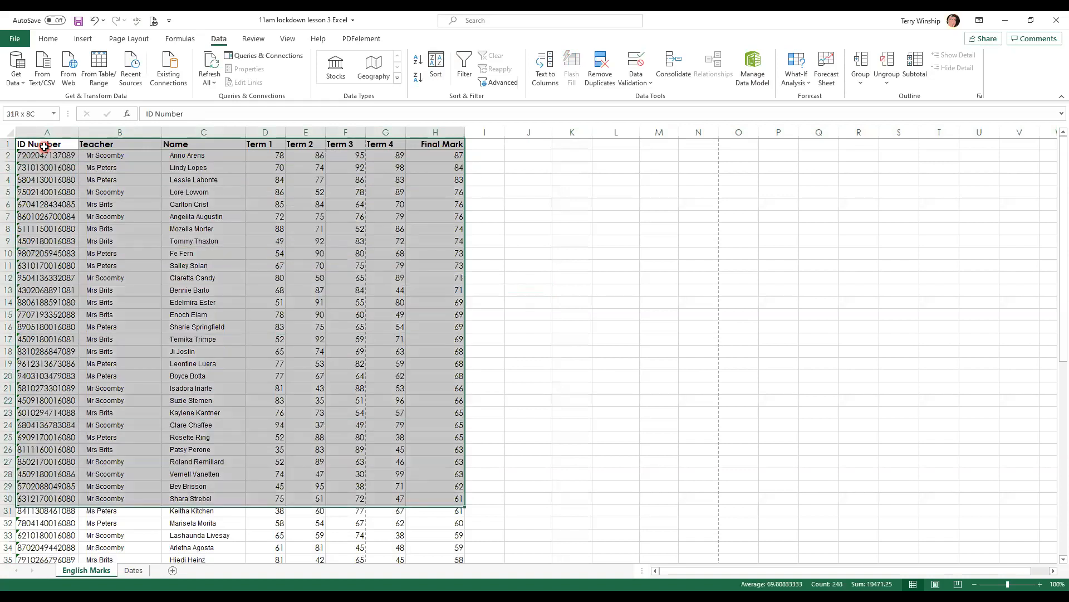
pyautogui.hotkey('shift', 'Down')
pyautogui.hotkey('shift', 'Down')
pyautogui.hotkey('shift', 'Down')
pyautogui.hotkey('shift', 'Down')
pyautogui.hotkey('shift', 'Down')
pyautogui.hotkey('shift', 'Down')
pyautogui.hotkey('shift', 'Down')
pyautogui.hotkey('shift', 'Down')
pyautogui.hotkey('shift', 'Down')
pyautogui.hotkey('shift', 'Down')
pyautogui.hotkey('shift', 'Down')
pyautogui.hotkey('shift', 'Down')
pyautogui.hotkey('shift', 'Down')
pyautogui.hotkey('shift', 'Down')
pyautogui.hotkey('shift', 'Down')
pyautogui.hotkey('shift', 'Down')
pyautogui.hotkey('shift', 'Down')
pyautogui.hotkey('shift', 'Down')
pyautogui.hotkey('shift', 'Down')
pyautogui.hotkey('shift', 'Down')
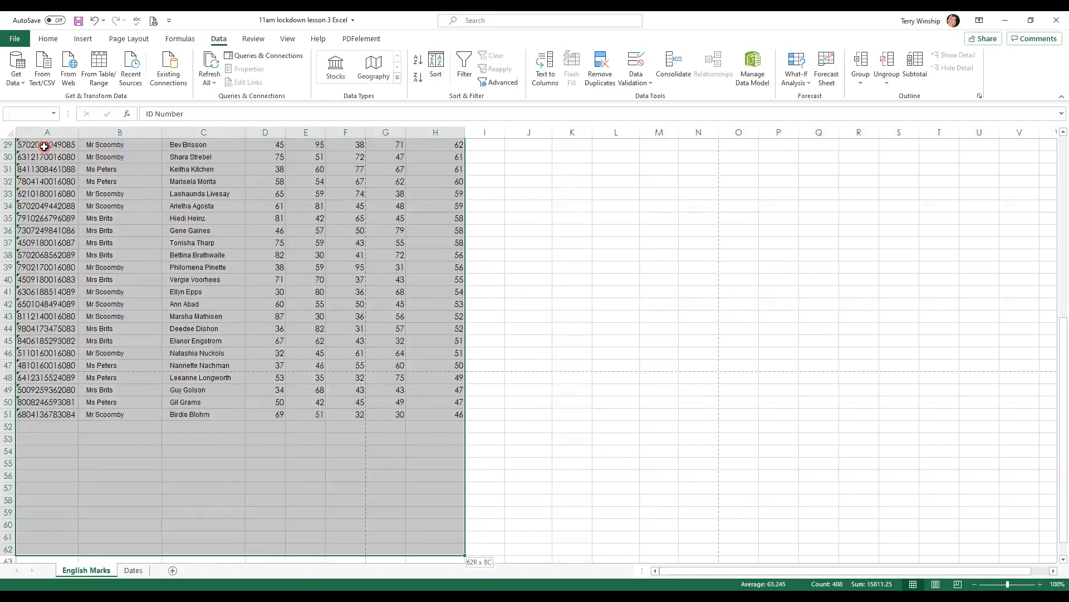
pyautogui.hotkey('shift', 'Up')
pyautogui.hotkey('shift', 'Up')
pyautogui.hotkey('shift', 'Up')
pyautogui.hotkey('shift', 'Up')
pyautogui.hotkey('shift', 'Up')
pyautogui.hotkey('shift', 'Up')
pyautogui.hotkey('shift', 'Up')
pyautogui.hotkey('shift', 'Up')
pyautogui.hotkey('shift', 'Up')
pyautogui.hotkey('shift', 'Up')
pyautogui.hotkey('shift', 'Up')
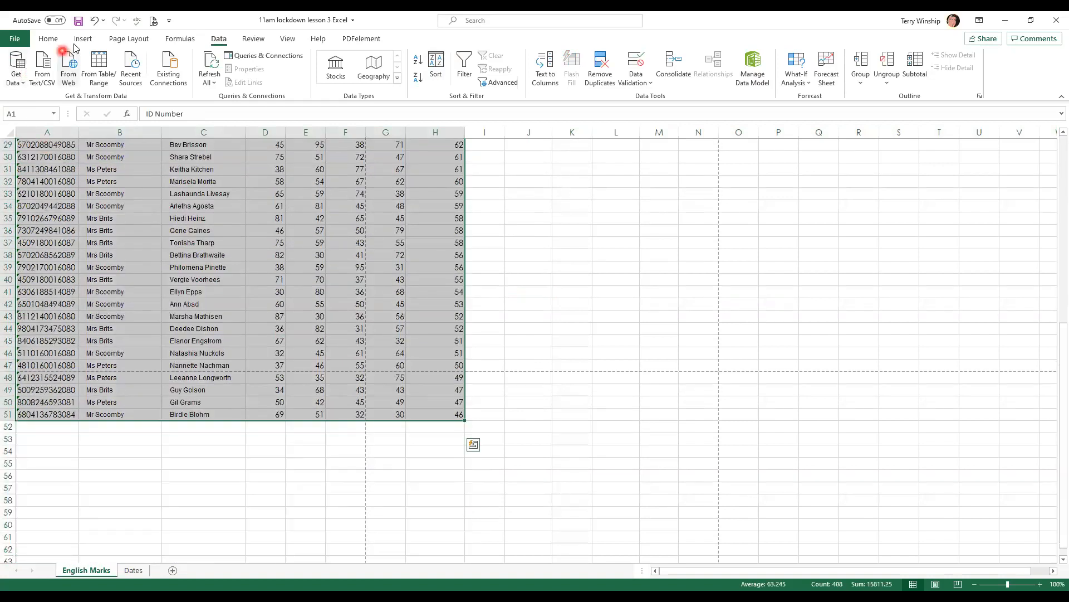
pyautogui.click(83, 39)
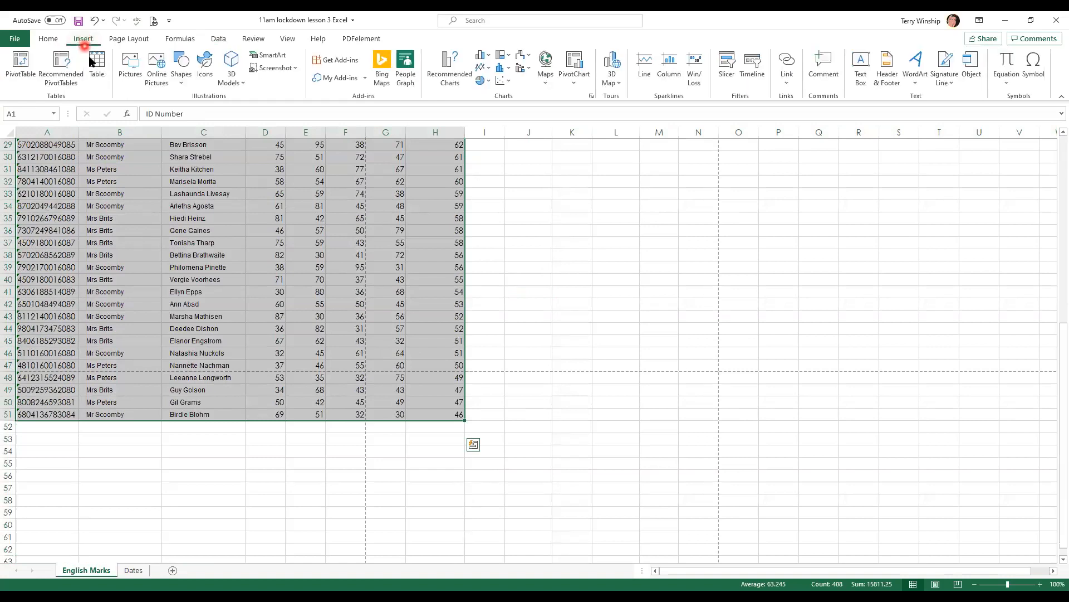
pyautogui.scroll(9, 534, 243)
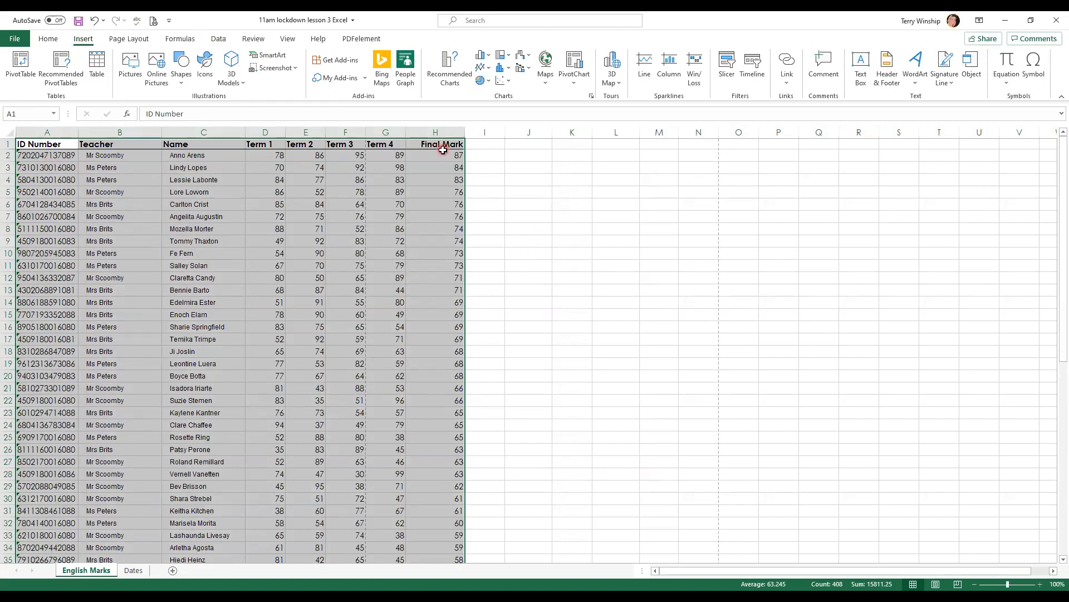
pyautogui.click(97, 64)
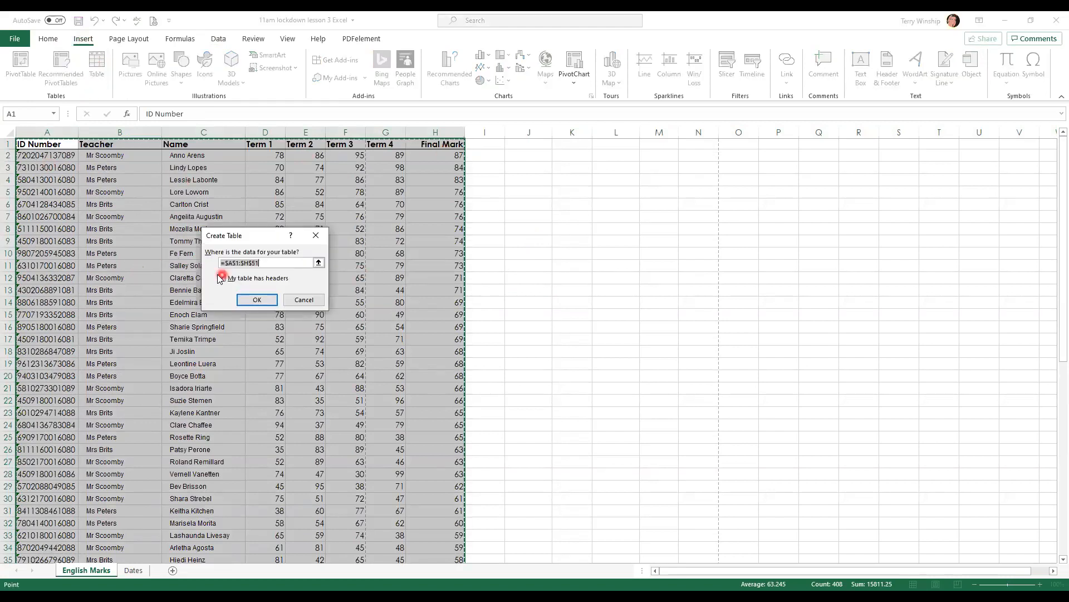
pyautogui.click(267, 301)
pyautogui.click(265, 301)
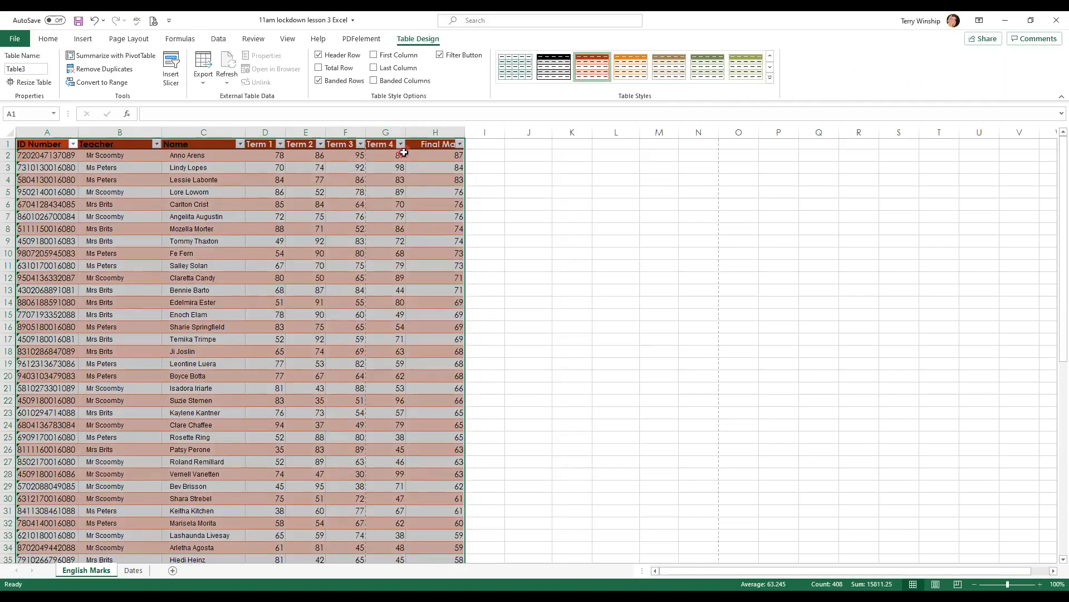
# Undo the table creation and redo it, deselecting the table by selecting cell J8
pyautogui.hotkey('ctrl', 'z')
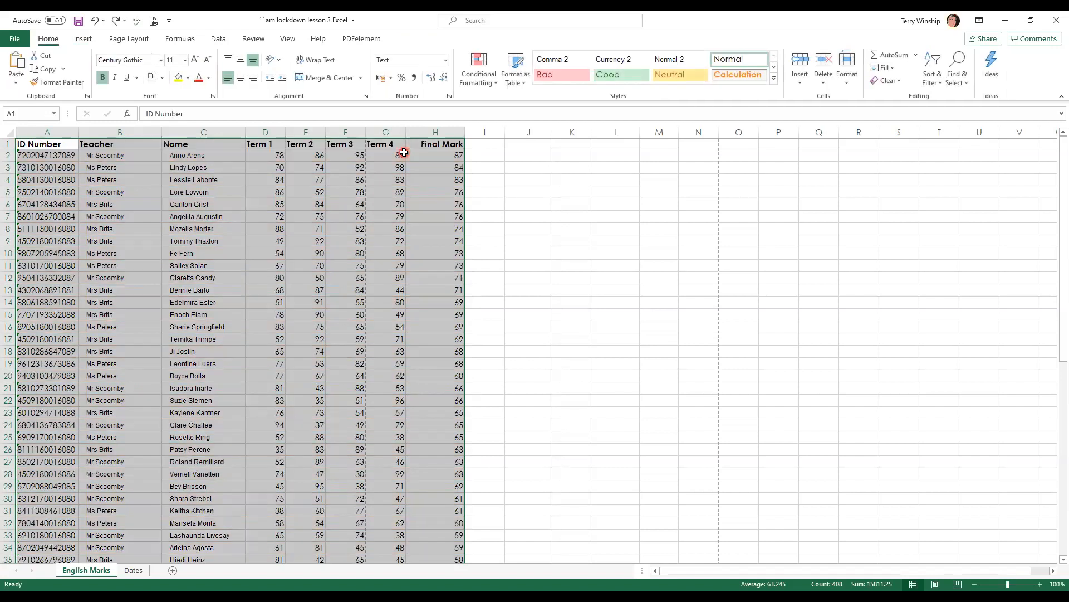
pyautogui.click(114, 20)
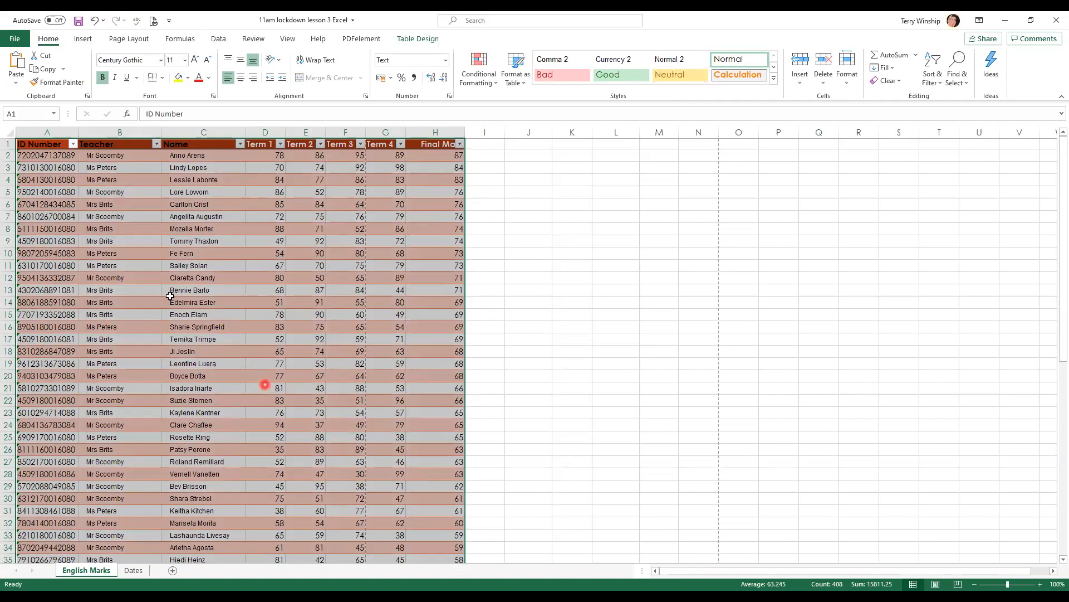
pyautogui.click(530, 229)
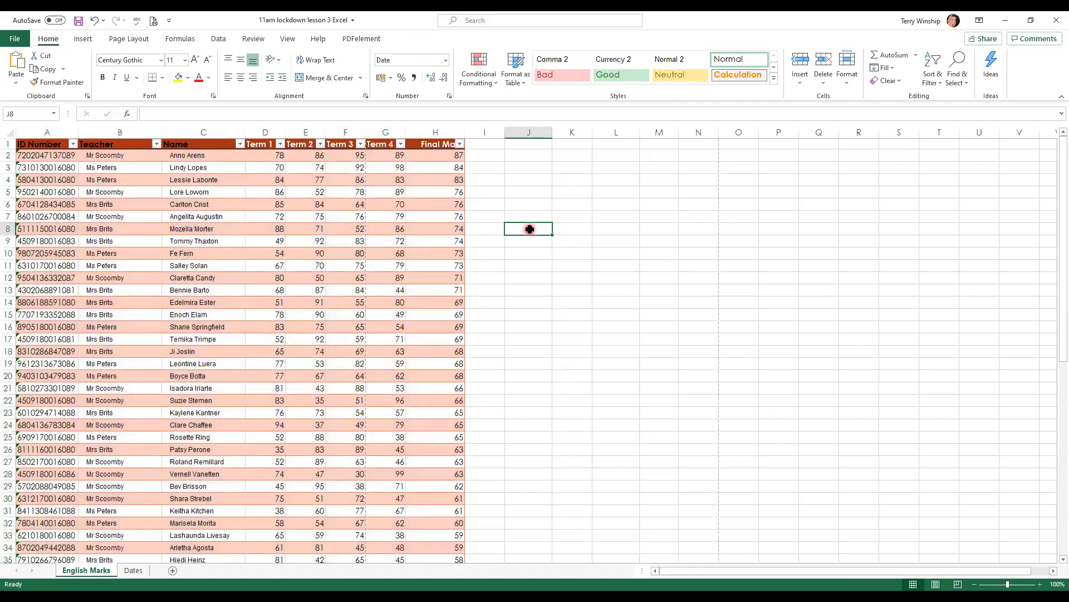
# Apply the orange banded table style to the marks table from a cell inside it
pyautogui.click(395, 43)
pyautogui.click(347, 207)
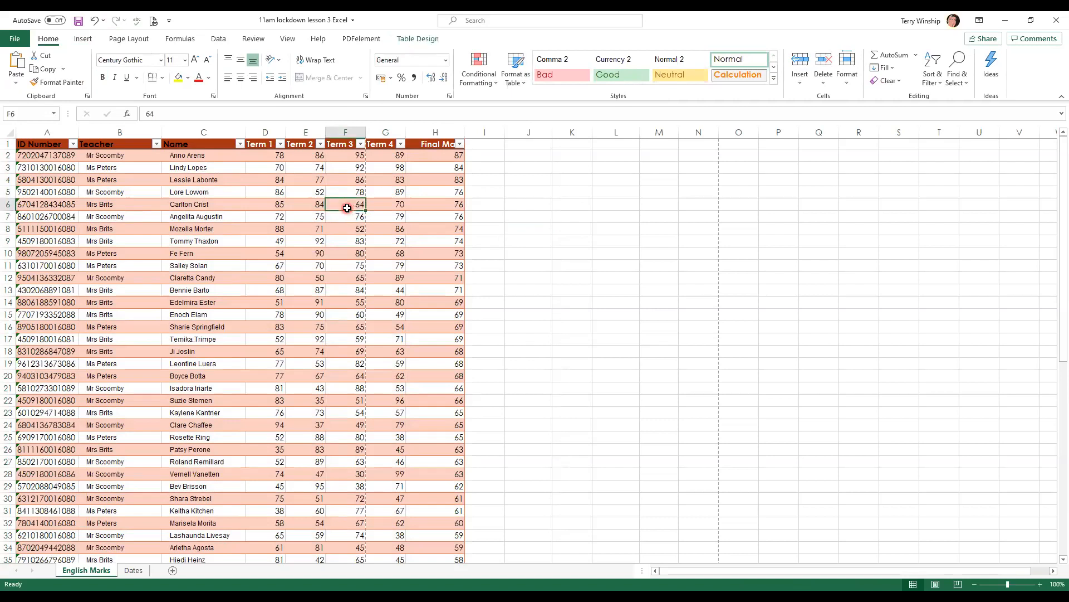
pyautogui.click(428, 44)
pyautogui.click(468, 20)
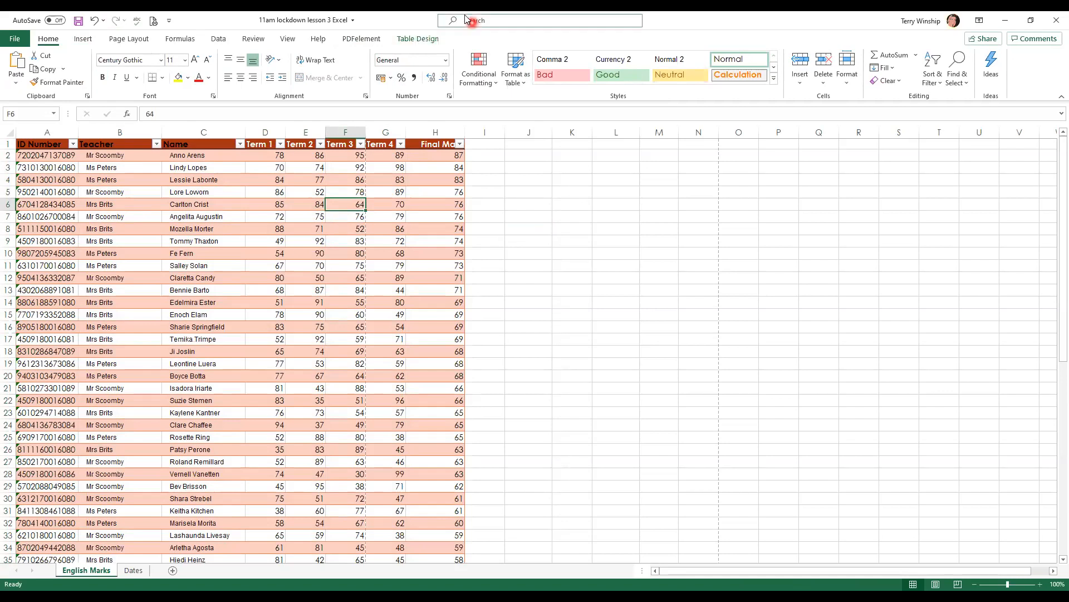
pyautogui.click(423, 39)
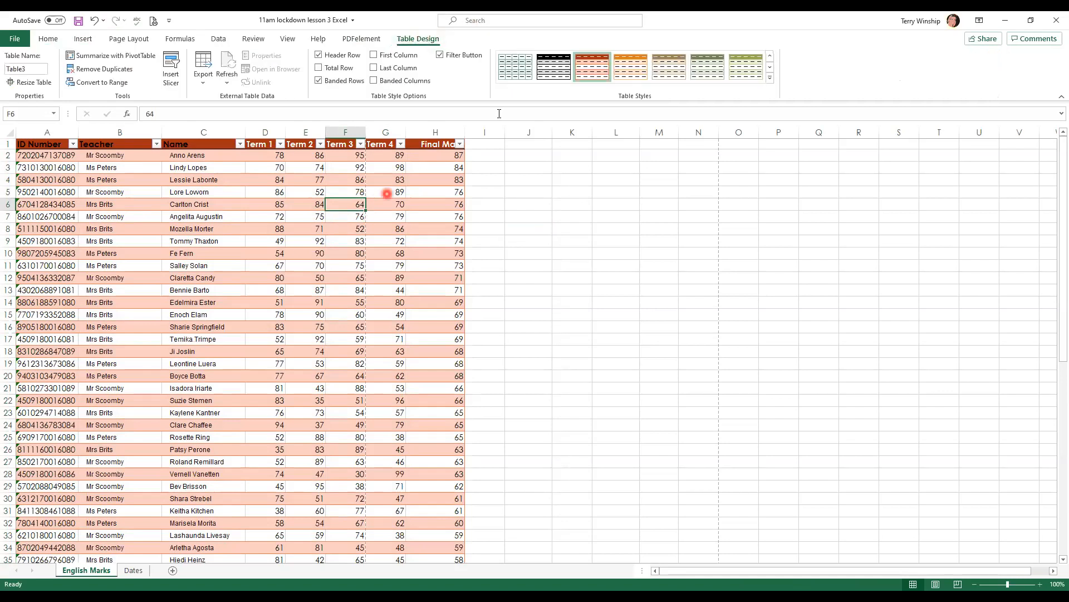
pyautogui.click(622, 76)
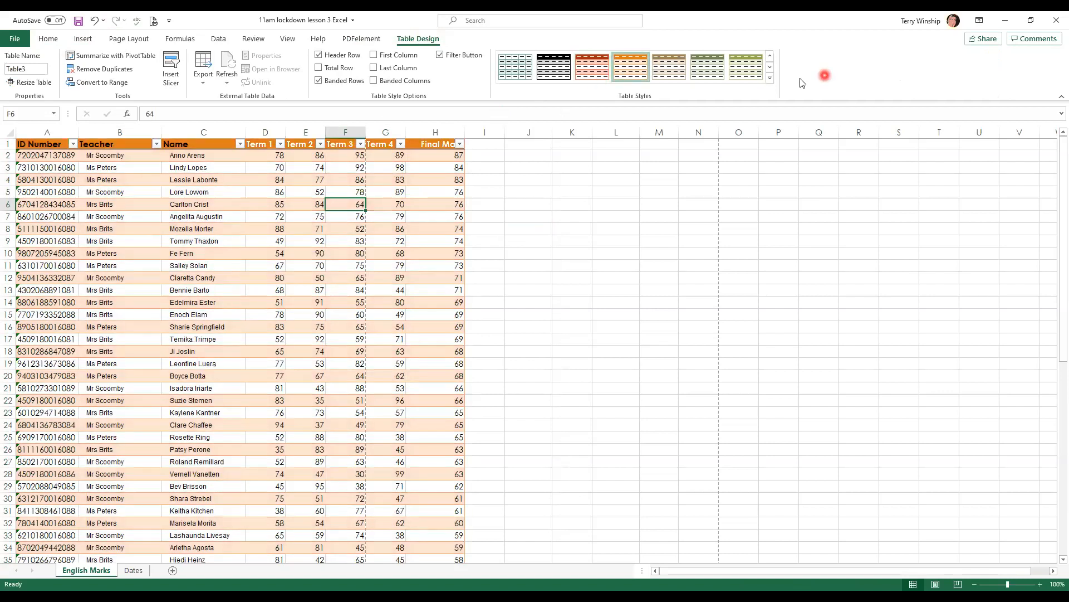
# Preview several light, medium and dark table styles and apply the light tan style with gridlines and banded rows
pyautogui.click(769, 79)
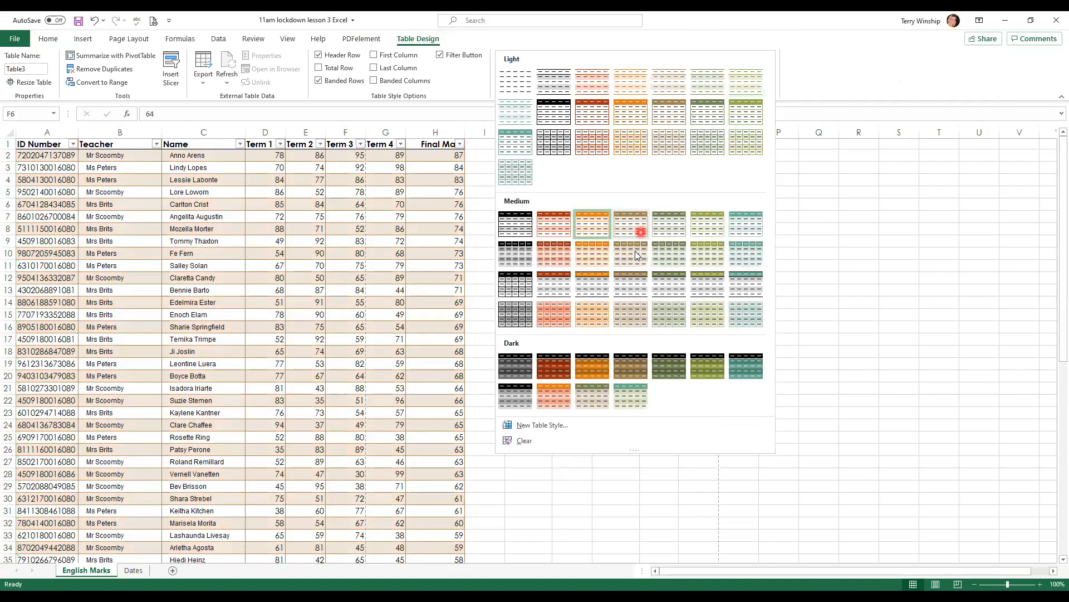
pyautogui.click(634, 257)
pyautogui.click(634, 308)
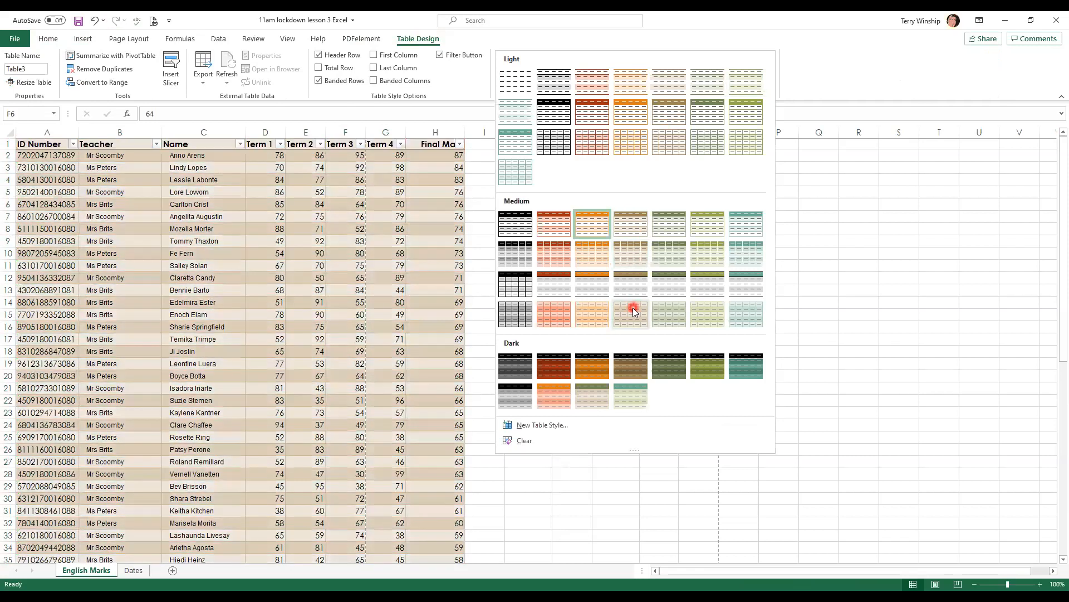
pyautogui.click(592, 376)
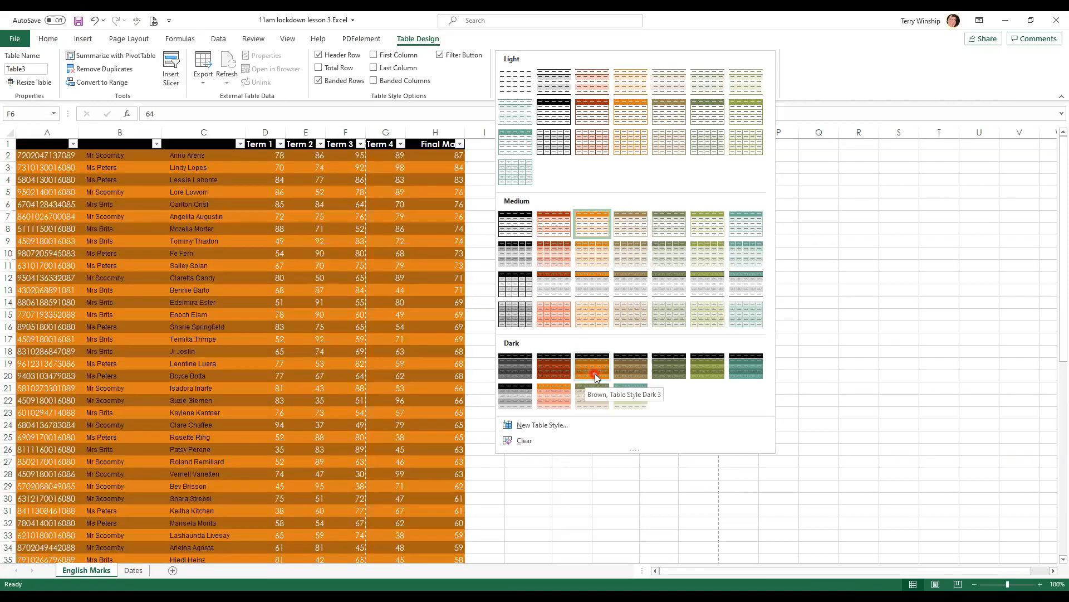
pyautogui.click(554, 396)
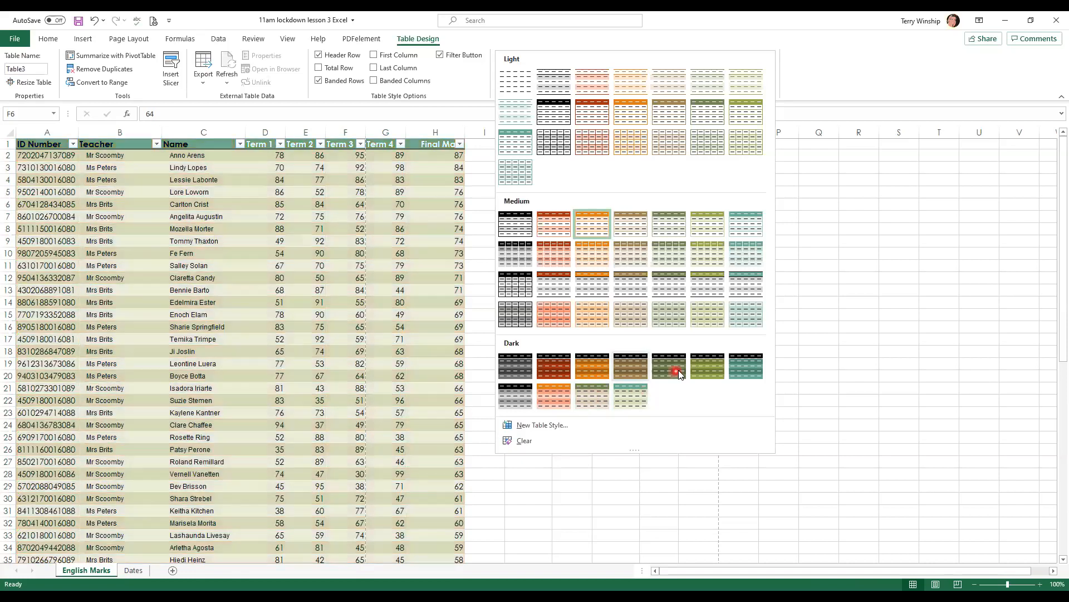
pyautogui.click(741, 370)
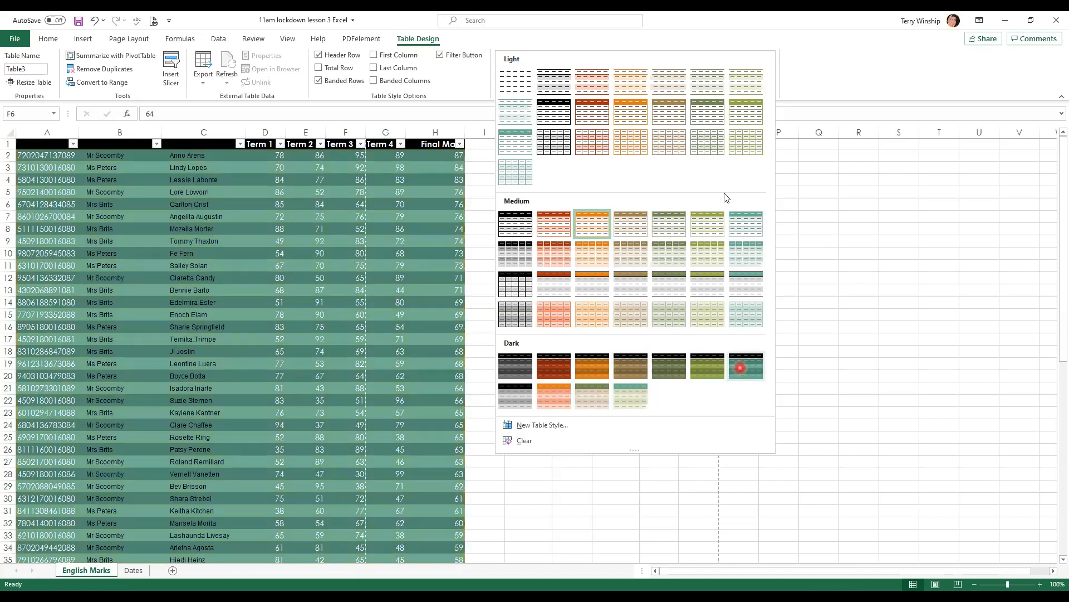
pyautogui.click(749, 141)
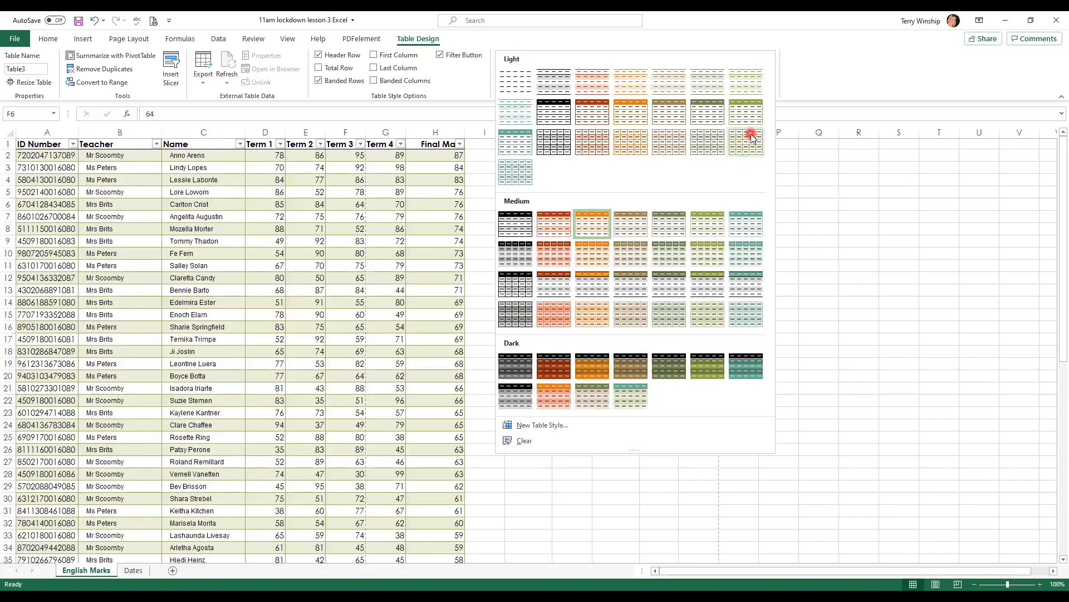
pyautogui.click(670, 150)
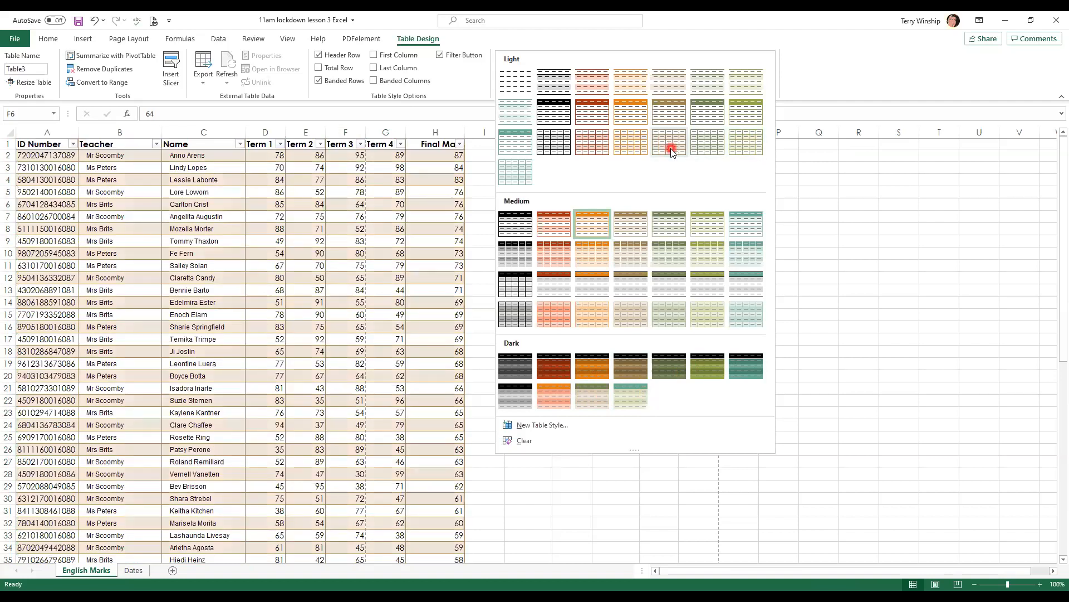
pyautogui.click(671, 148)
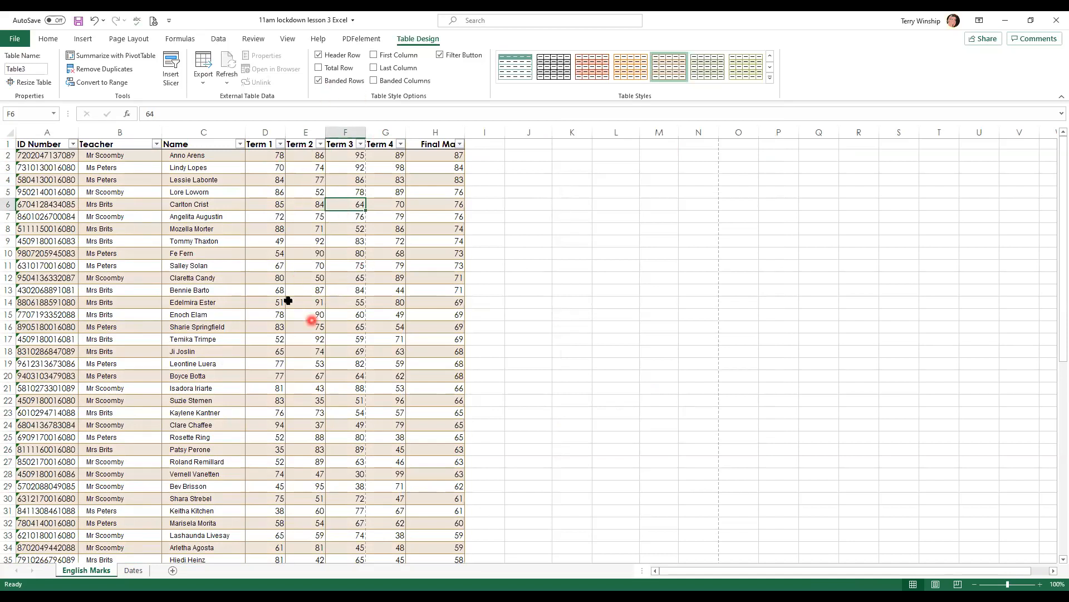
# Switch the marks table from banded rows to banded columns and apply the light olive-green table style with gridlines
pyautogui.click(318, 82)
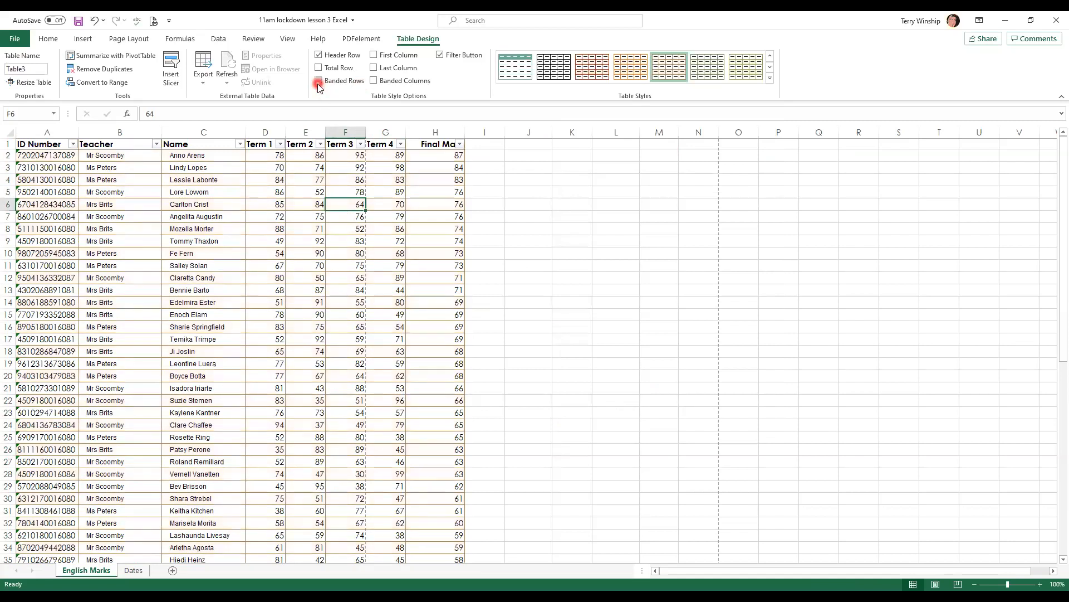
pyautogui.click(374, 82)
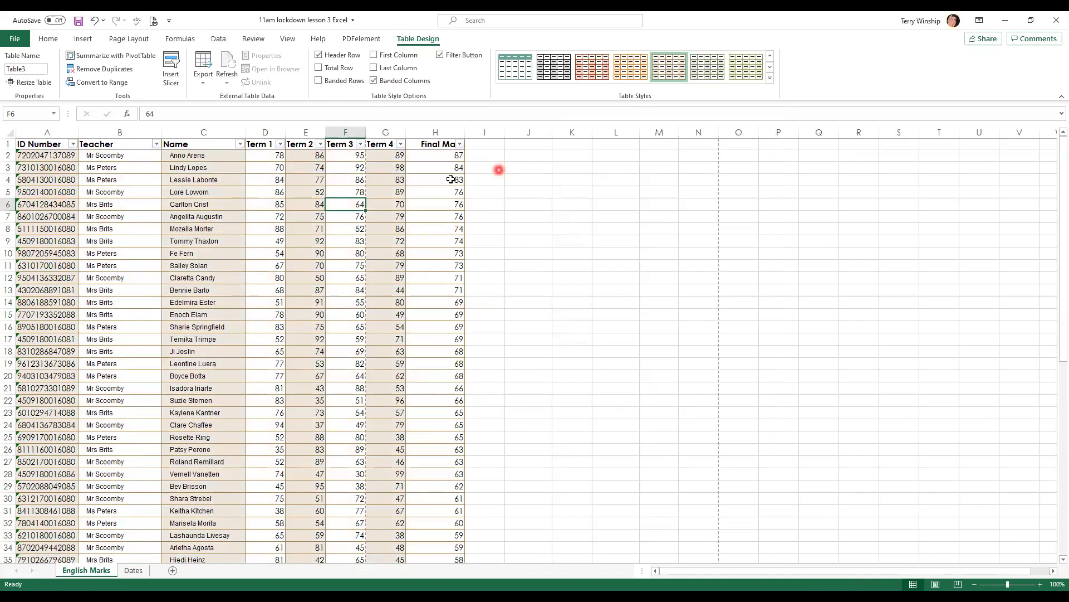
pyautogui.click(643, 77)
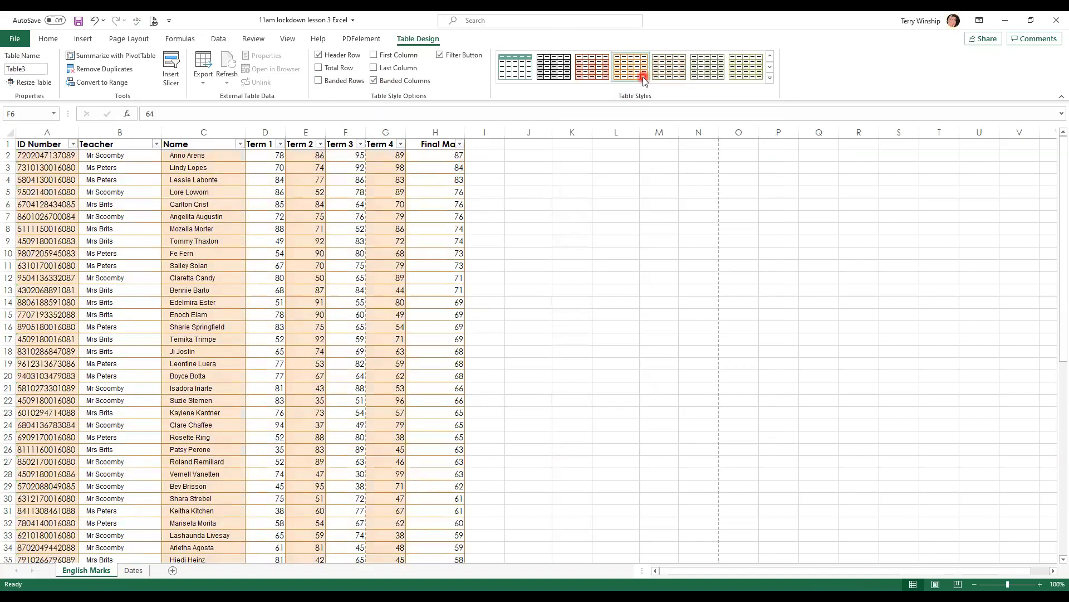
pyautogui.click(594, 74)
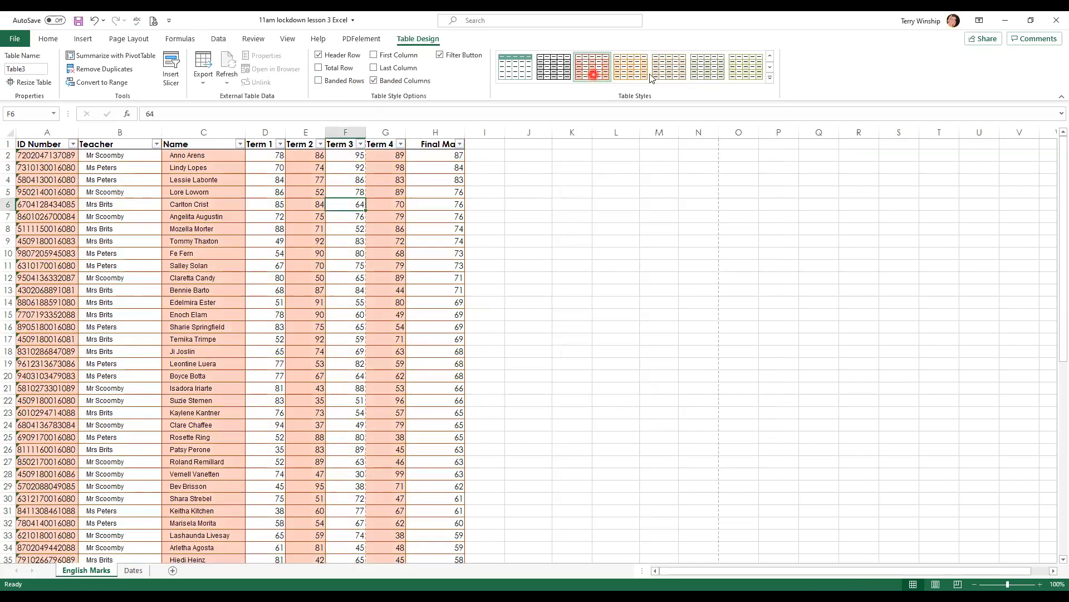
pyautogui.click(745, 74)
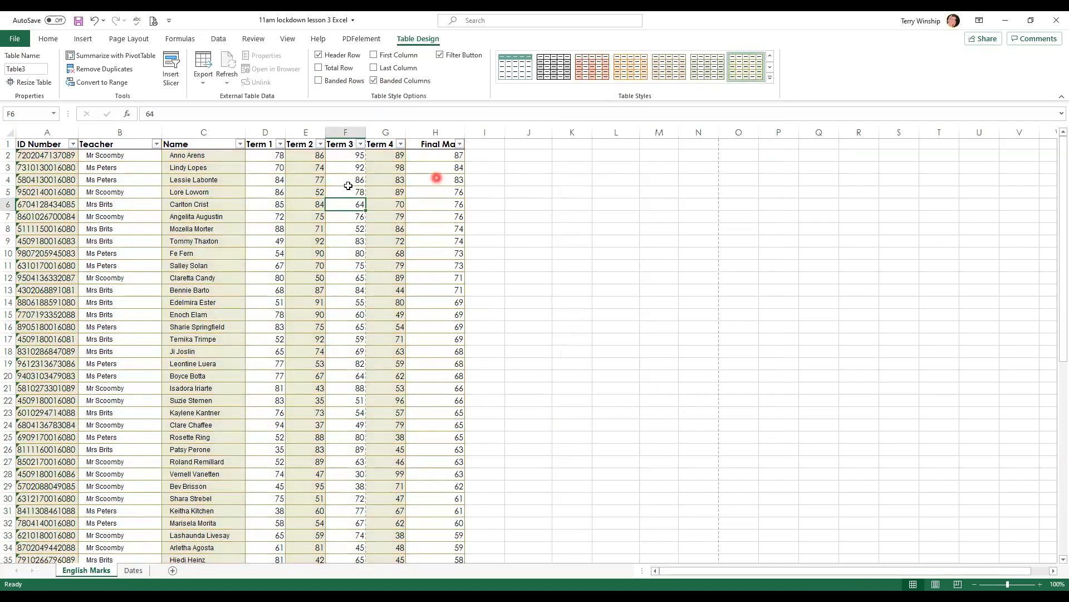
# Compare the table design options available from inside and outside the marks table, finishing on empty cell J4
pyautogui.click(523, 202)
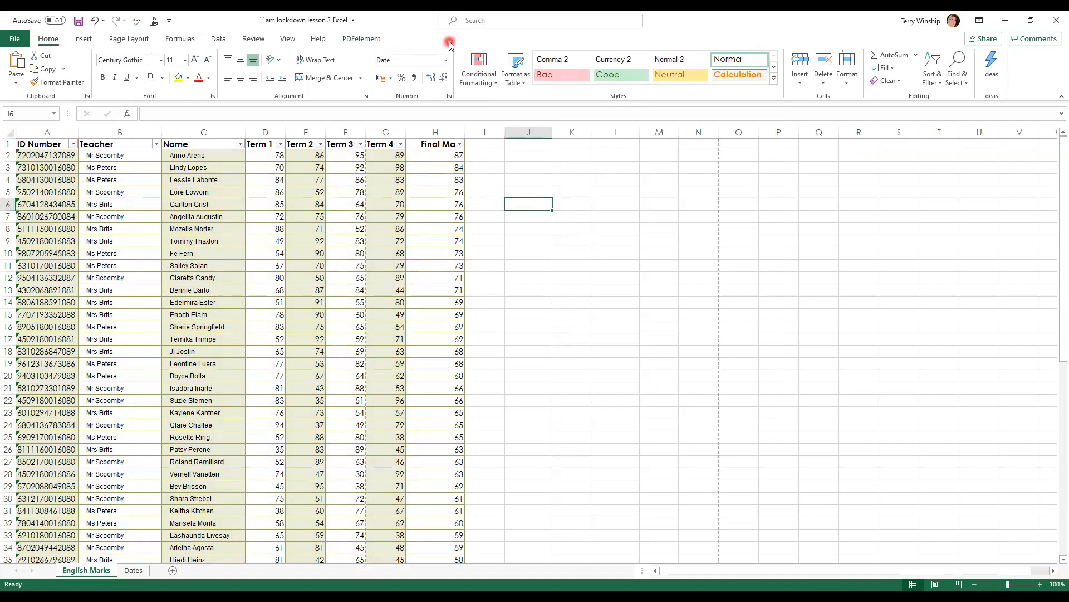
pyautogui.click(360, 215)
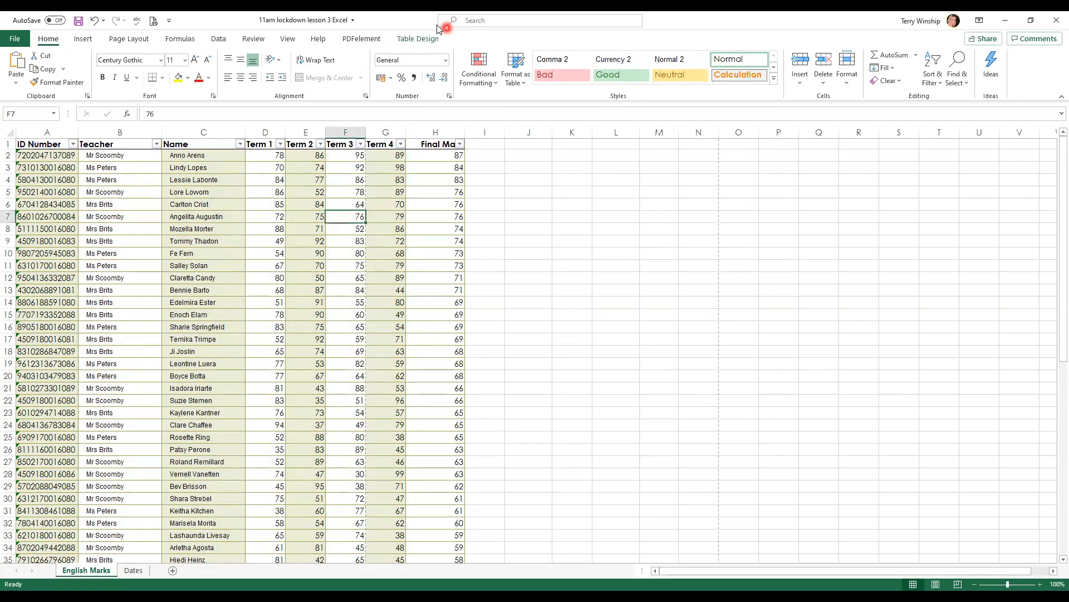
pyautogui.click(421, 38)
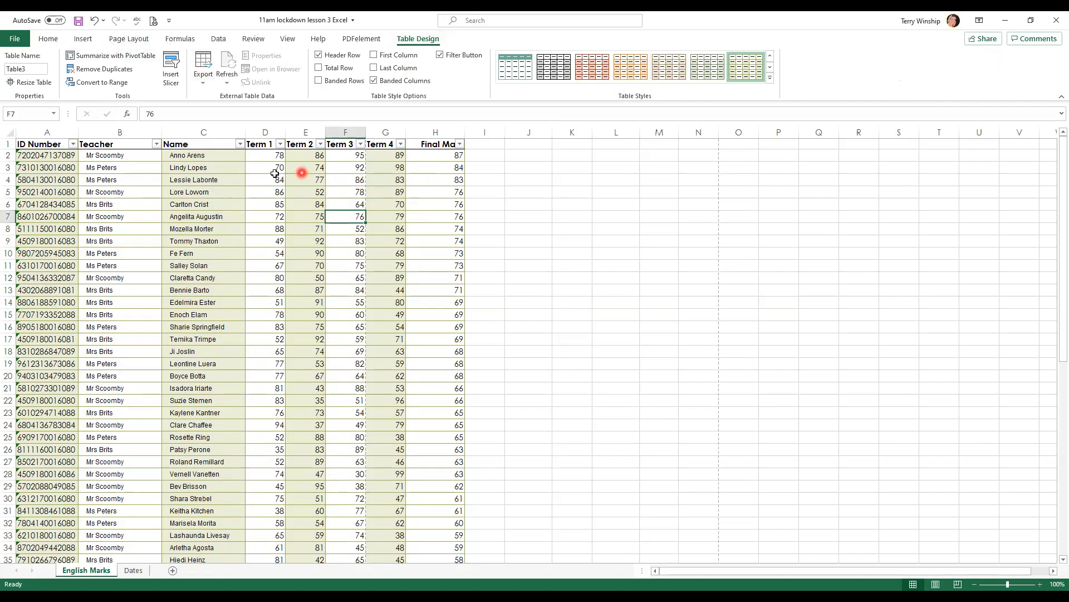
pyautogui.click(539, 184)
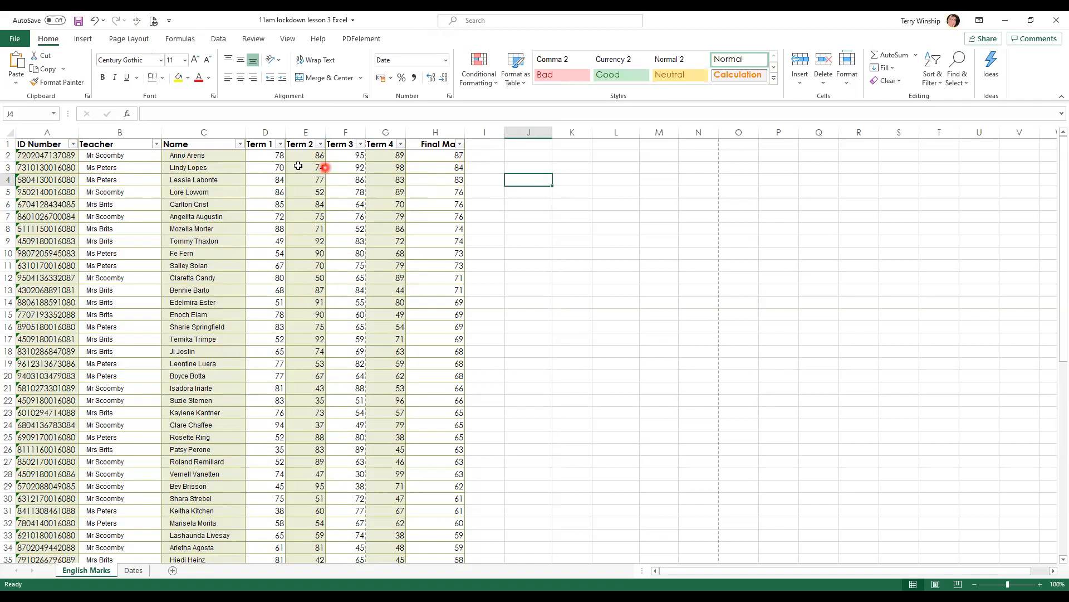
# Sort the marks table by Final Mark from largest to smallest using the column's filter options, and review the rows
pyautogui.click(460, 145)
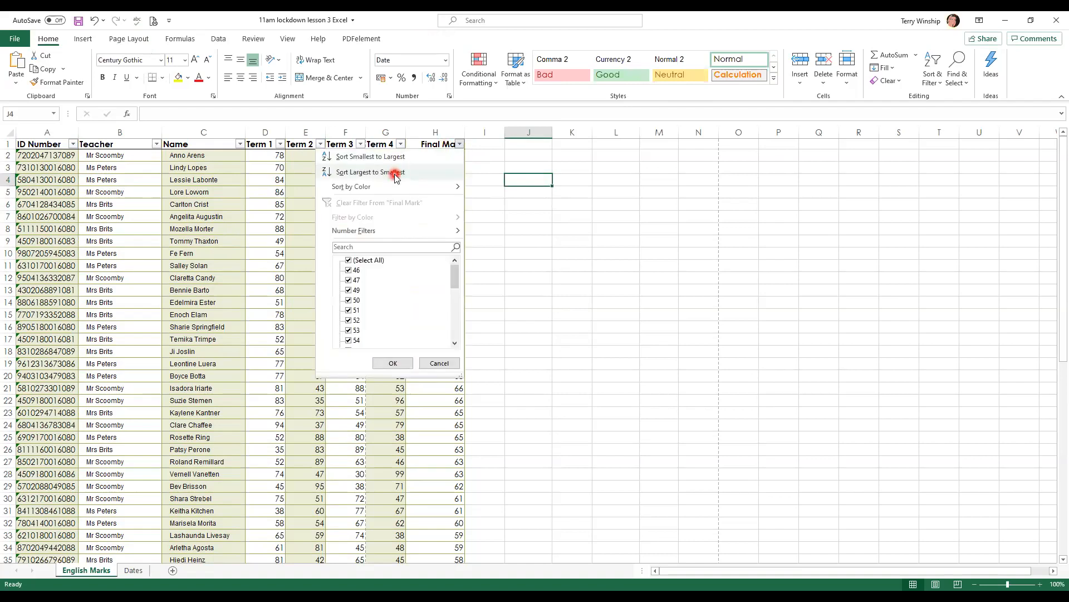
pyautogui.click(395, 172)
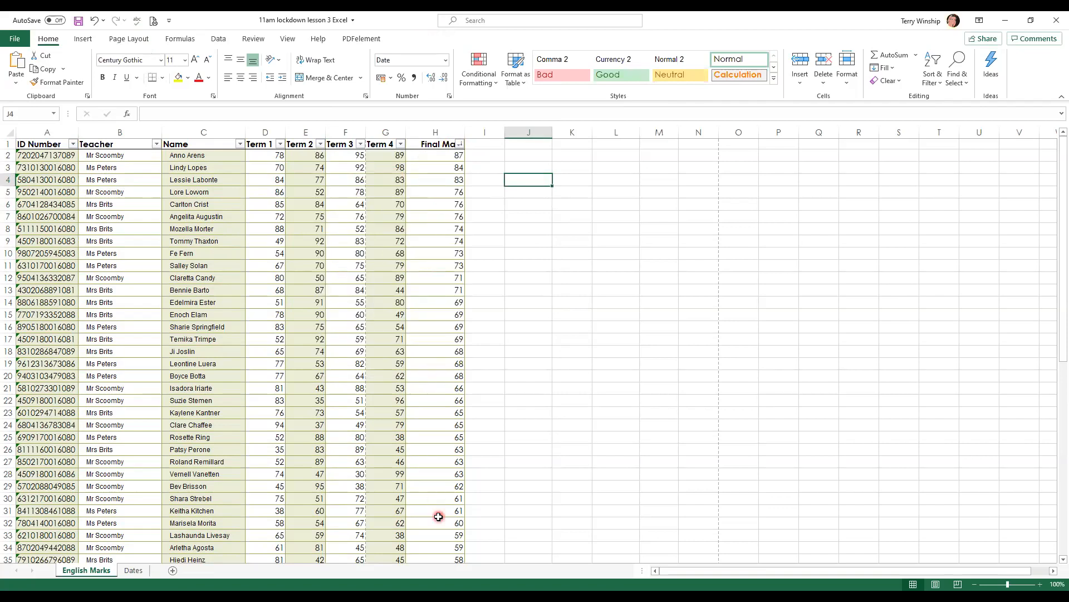
pyautogui.scroll(-3, 443, 517)
pyautogui.scroll(-2, 443, 516)
pyautogui.scroll(5, 443, 517)
# Sort the marks table by the Teacher column from A to Z
pyautogui.click(459, 144)
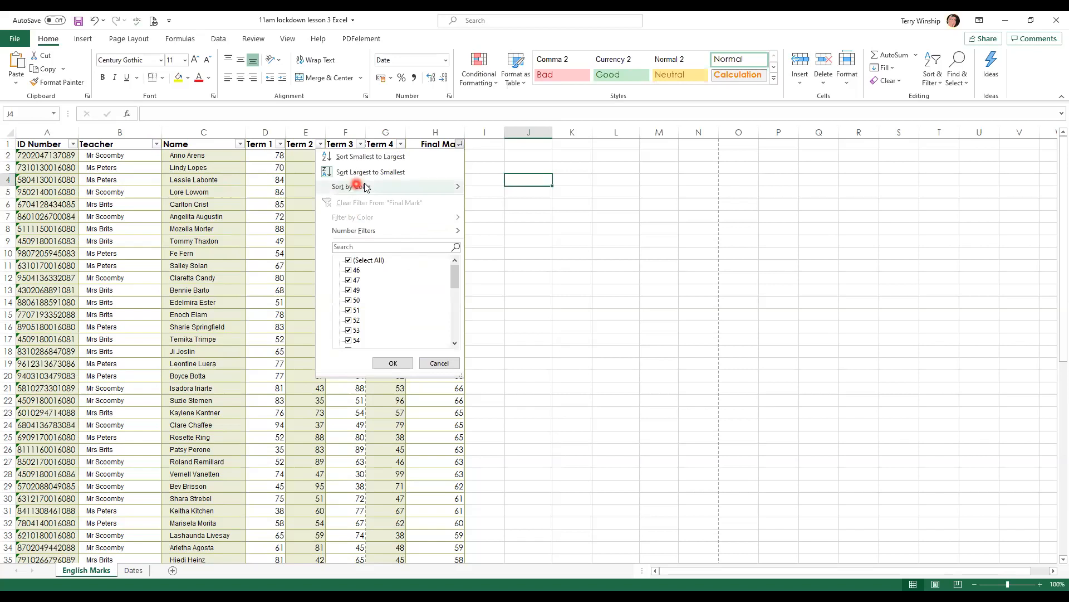
pyautogui.click(149, 146)
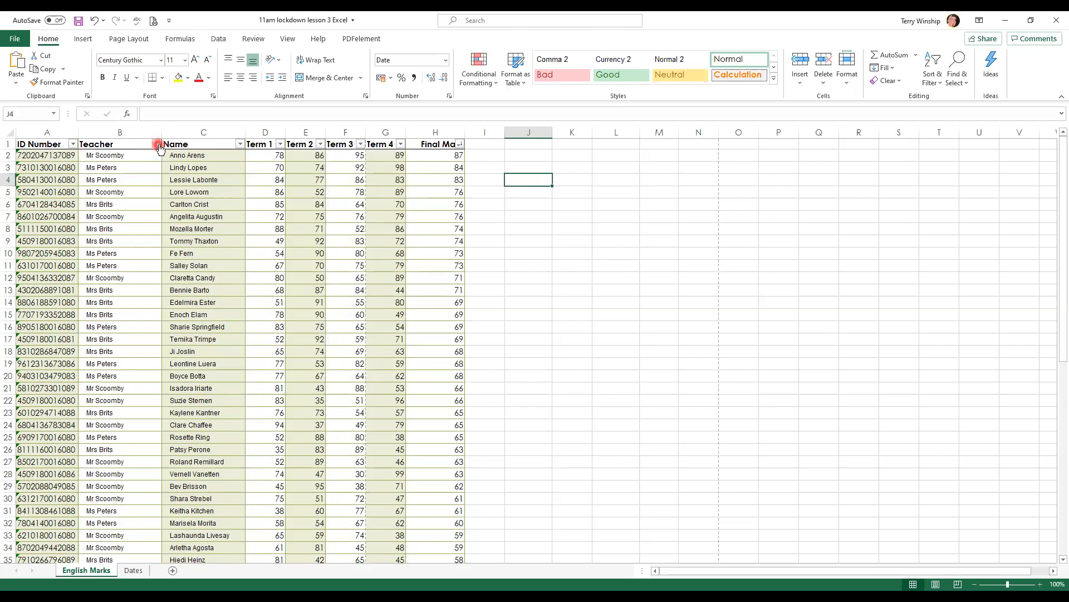
pyautogui.click(158, 145)
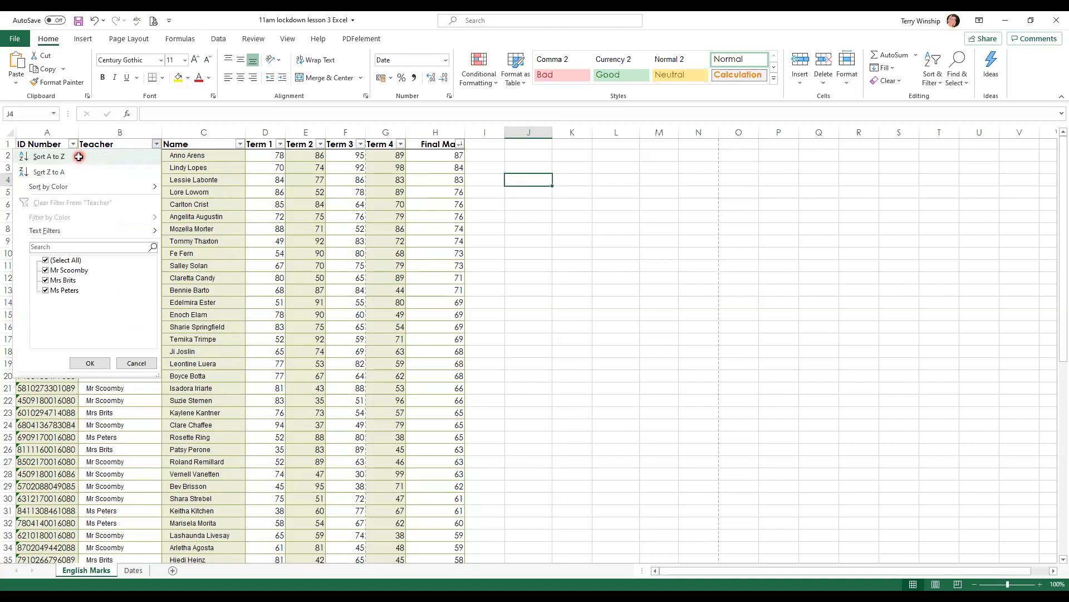
pyautogui.click(79, 156)
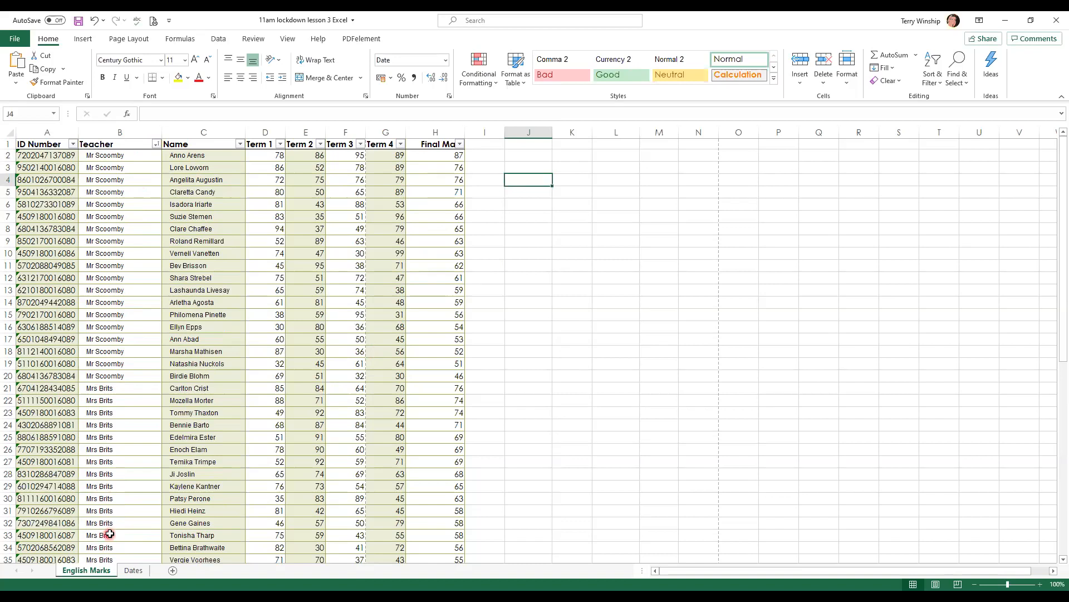
# Filter the Teacher column to show only the first listed teacher's rows, and clear that filter again
pyautogui.click(156, 145)
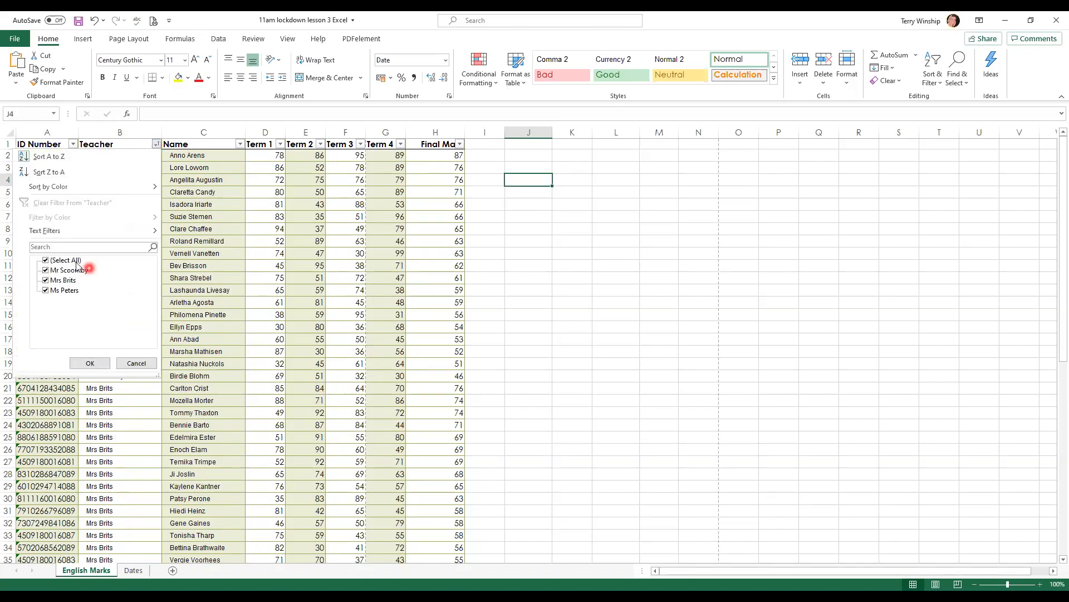
pyautogui.click(45, 260)
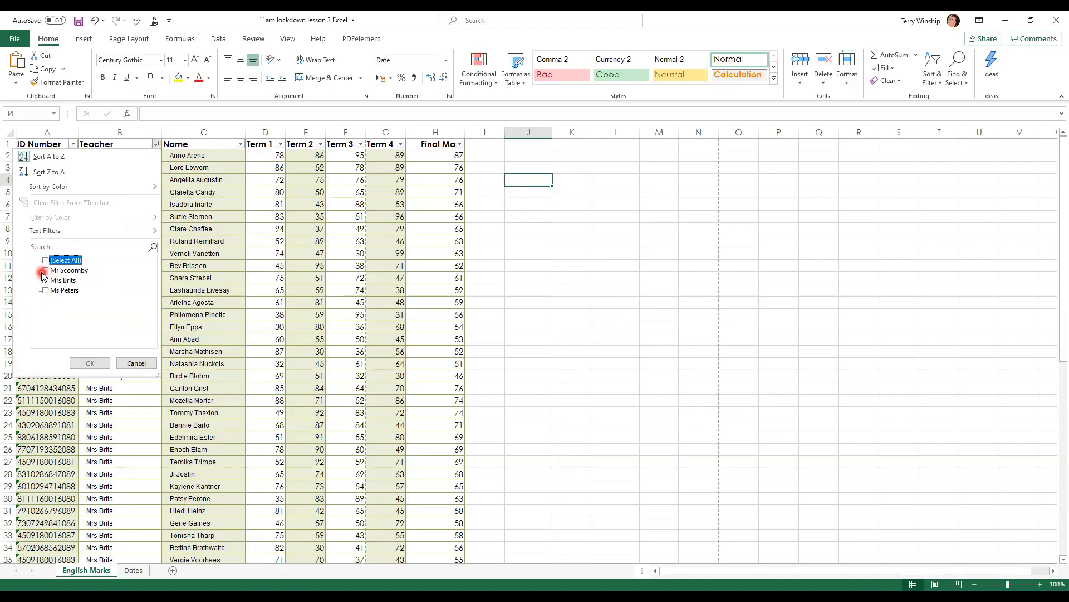
pyautogui.click(45, 271)
pyautogui.click(90, 365)
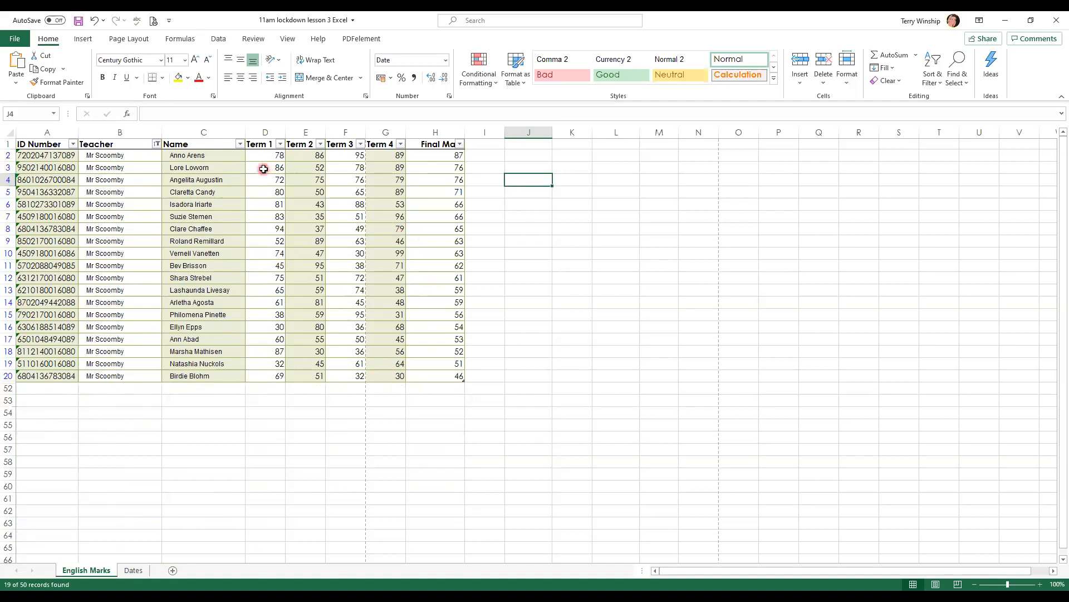
pyautogui.click(157, 144)
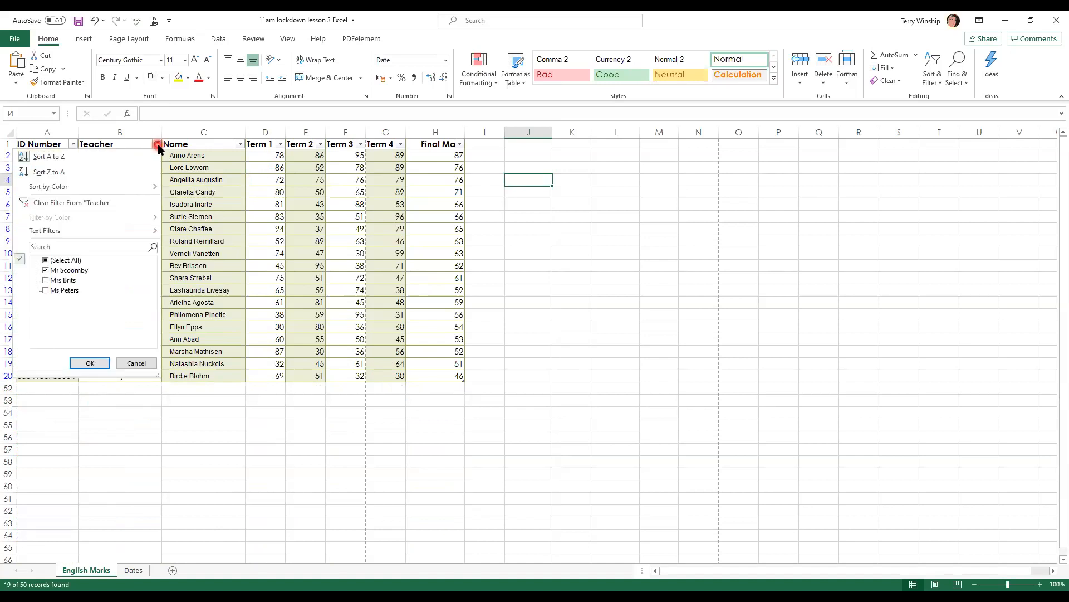
pyautogui.click(104, 208)
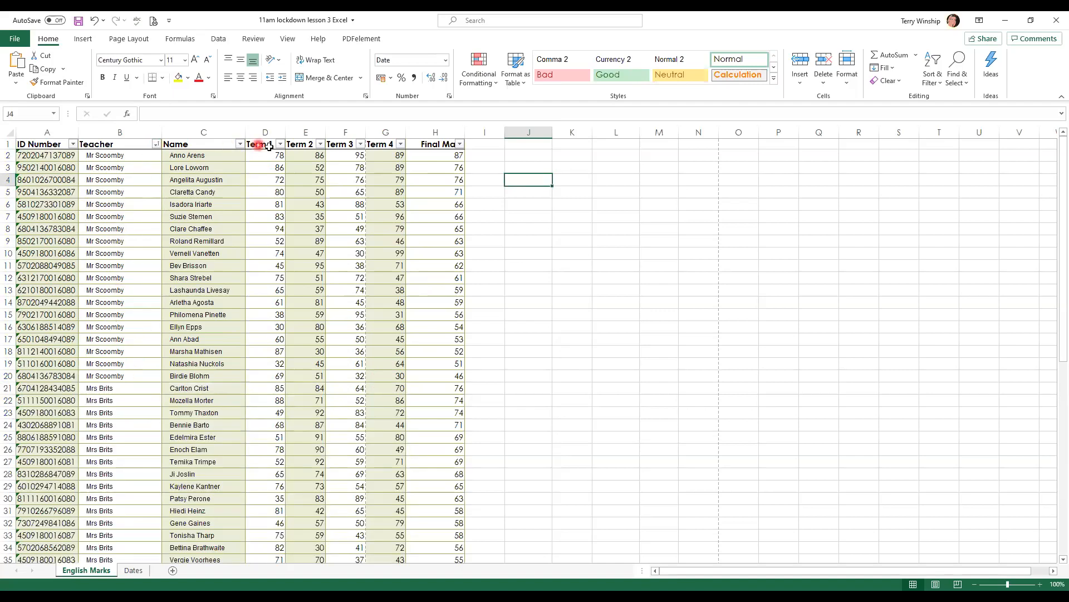
# Filter the Final Mark column with a Greater Than number filter for the high marks, and clear that filter again
pyautogui.click(462, 145)
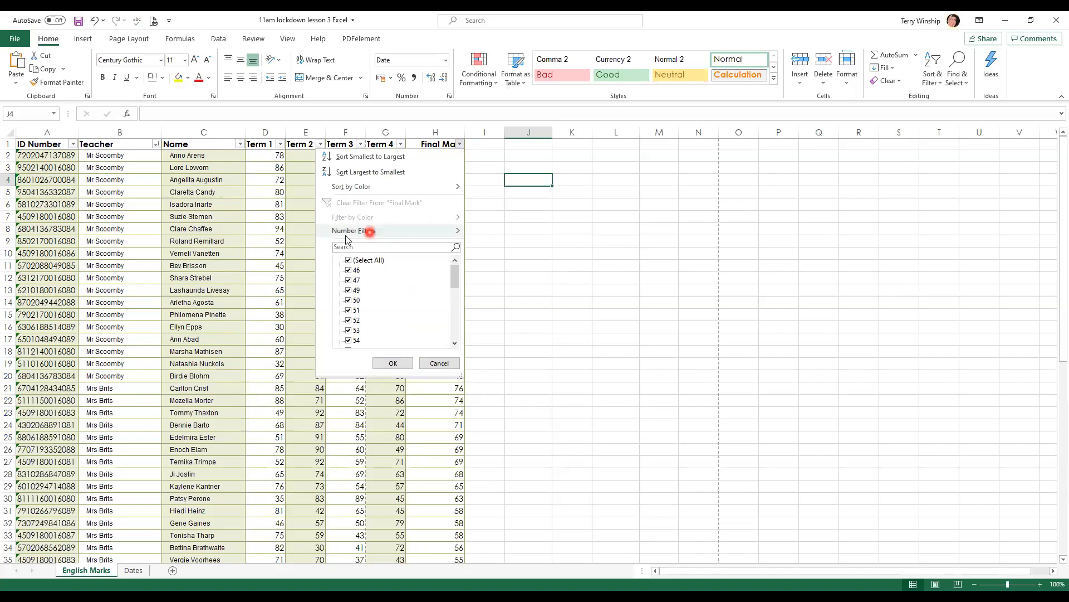
pyautogui.moveTo(346, 236)
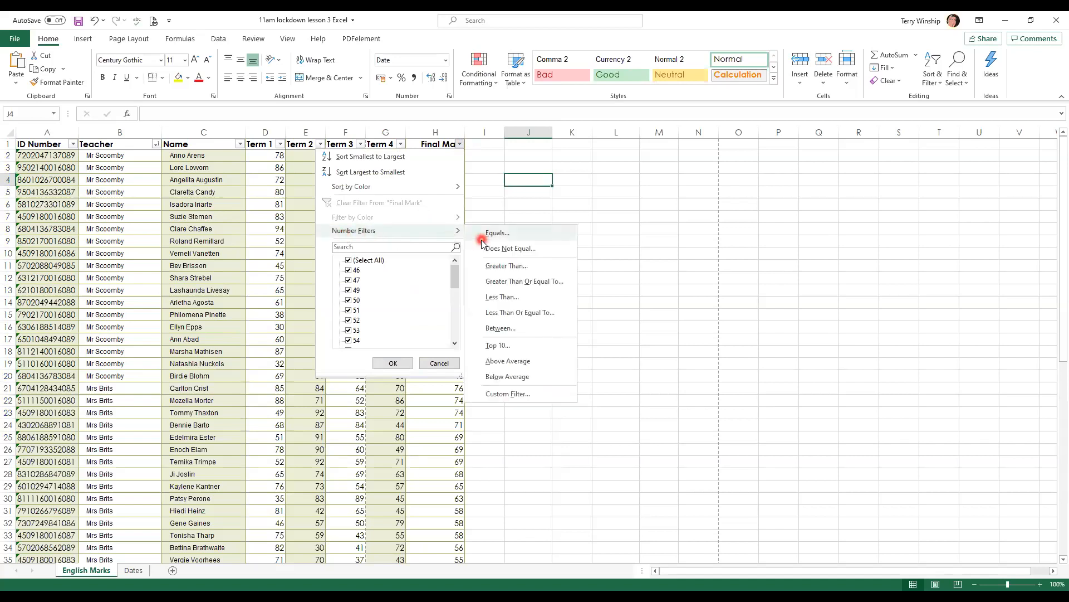
pyautogui.click(500, 267)
pyautogui.click(198, 254)
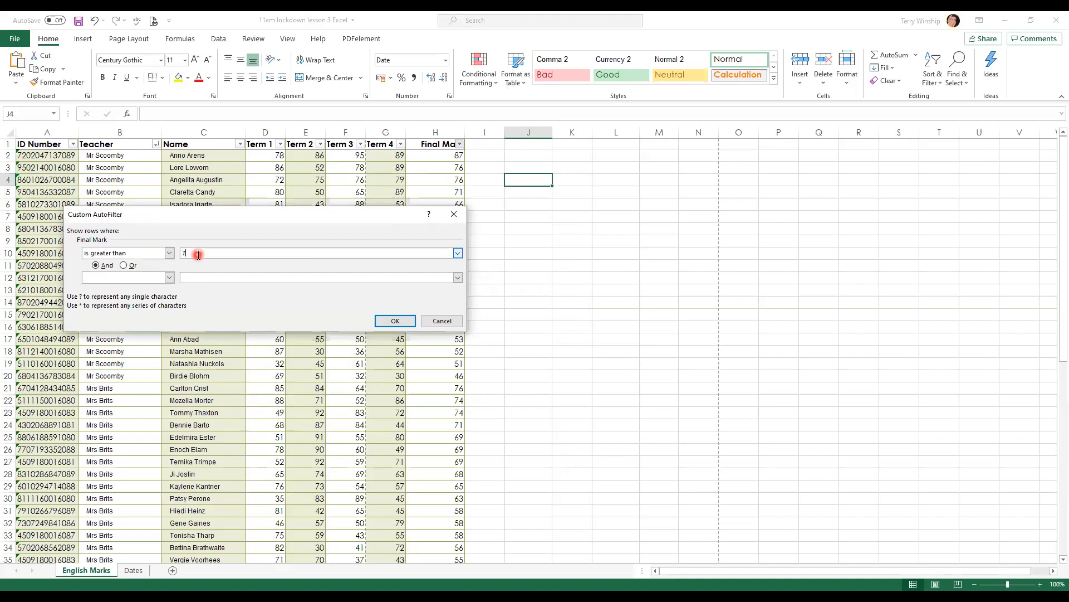
pyautogui.click(411, 326)
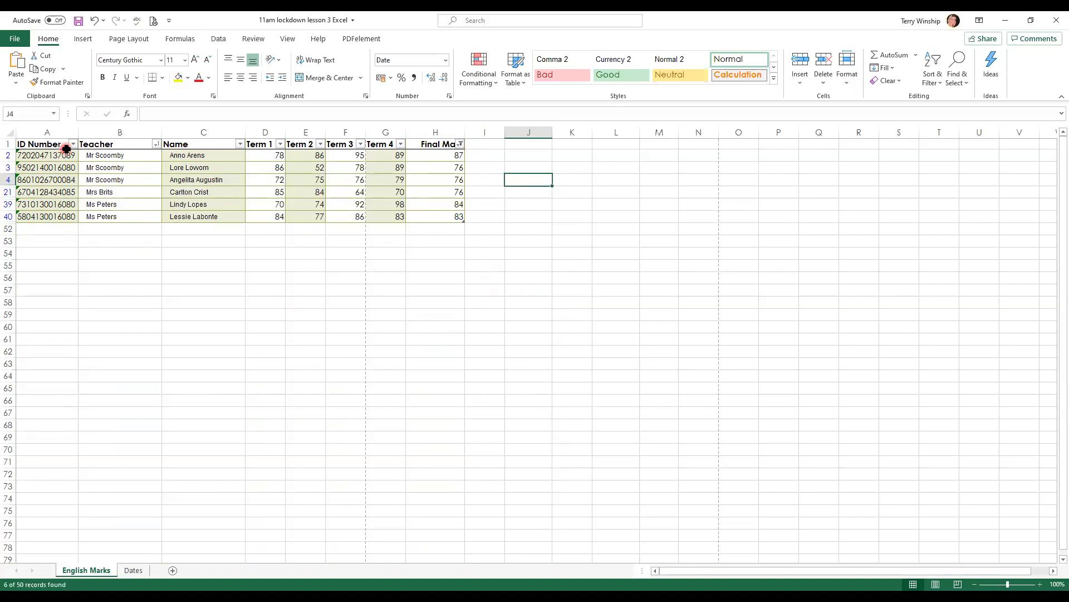
pyautogui.click(459, 144)
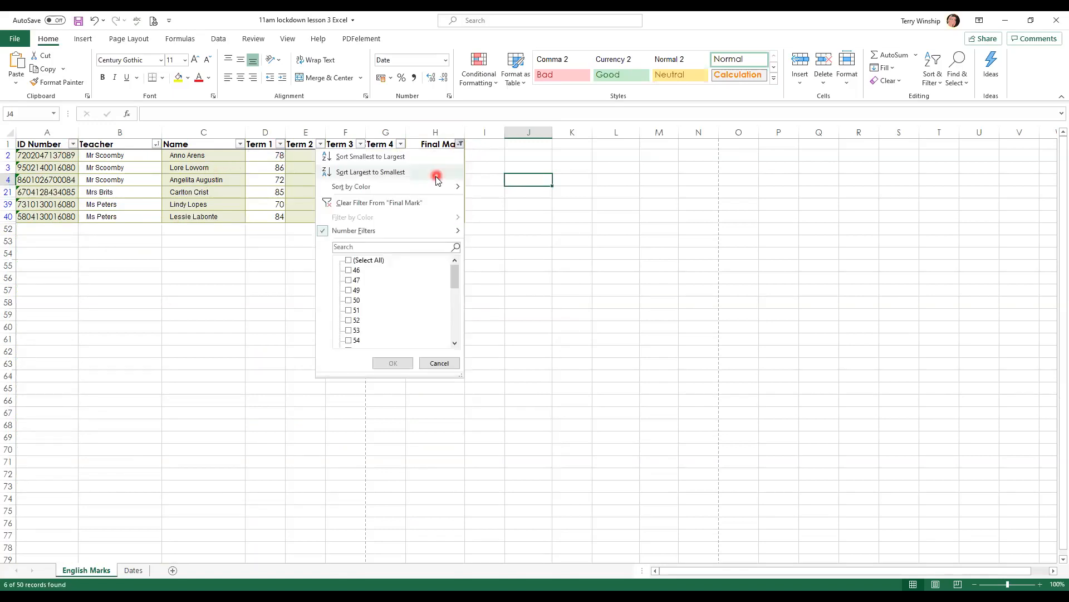
pyautogui.click(408, 204)
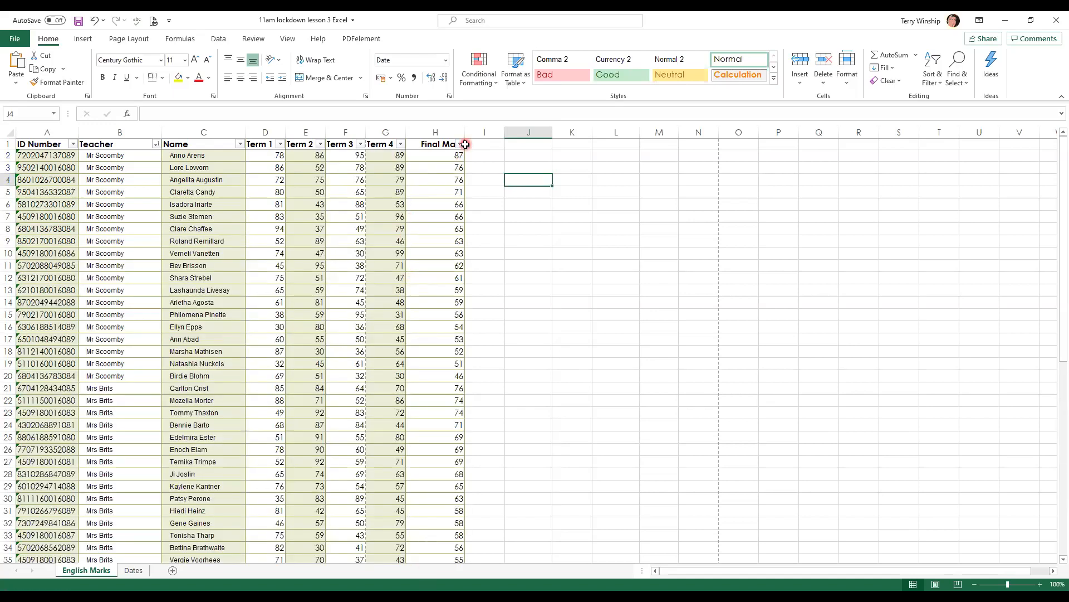